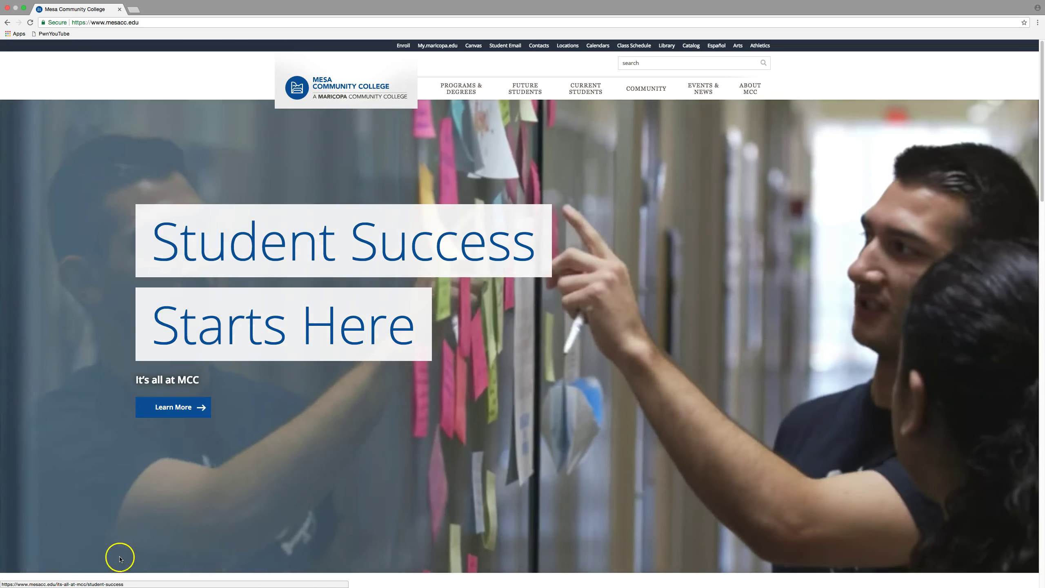
Go from the footer's Employees link to the Career & Technical Education page with its CTE Vision and Mission.
scroll(232, 527, down, 10)
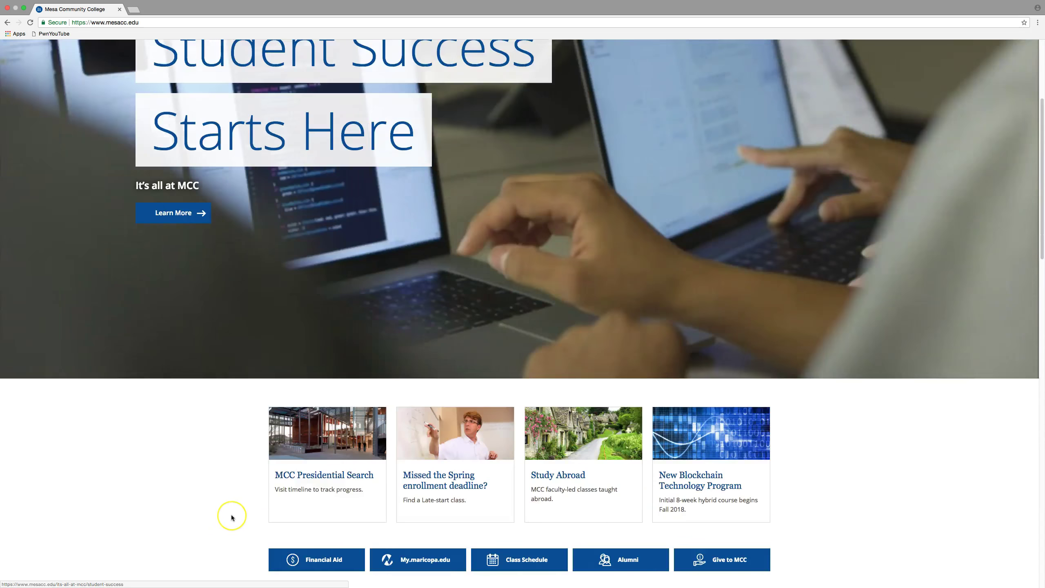
scroll(231, 517, down, 15)
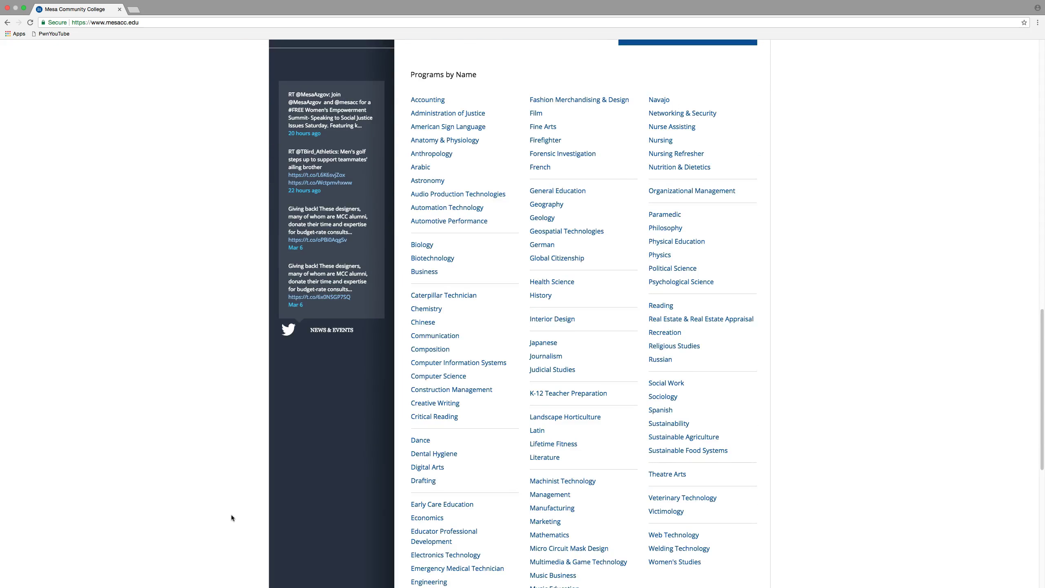
scroll(231, 518, down, 1)
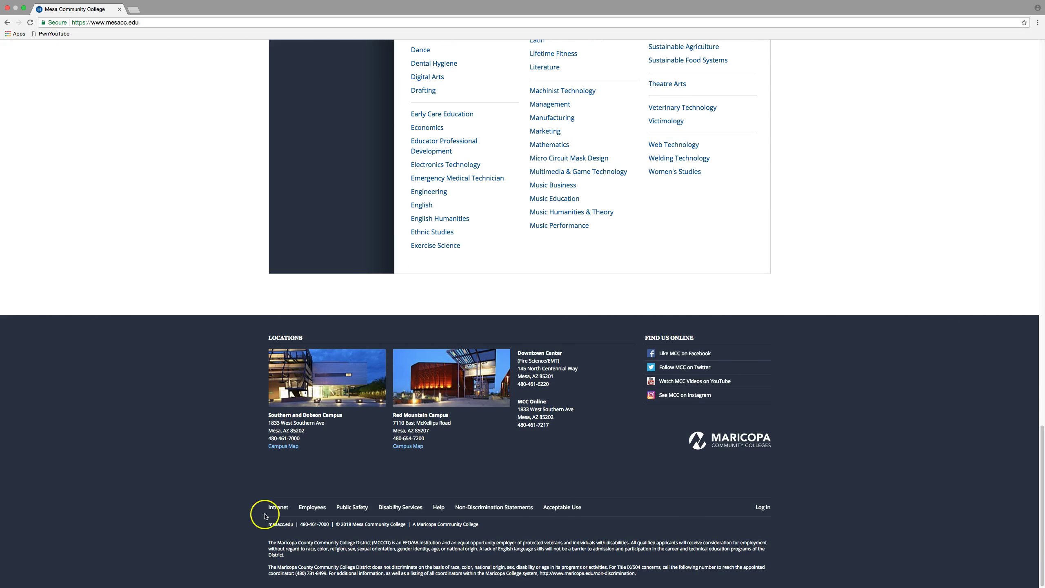
click(313, 510)
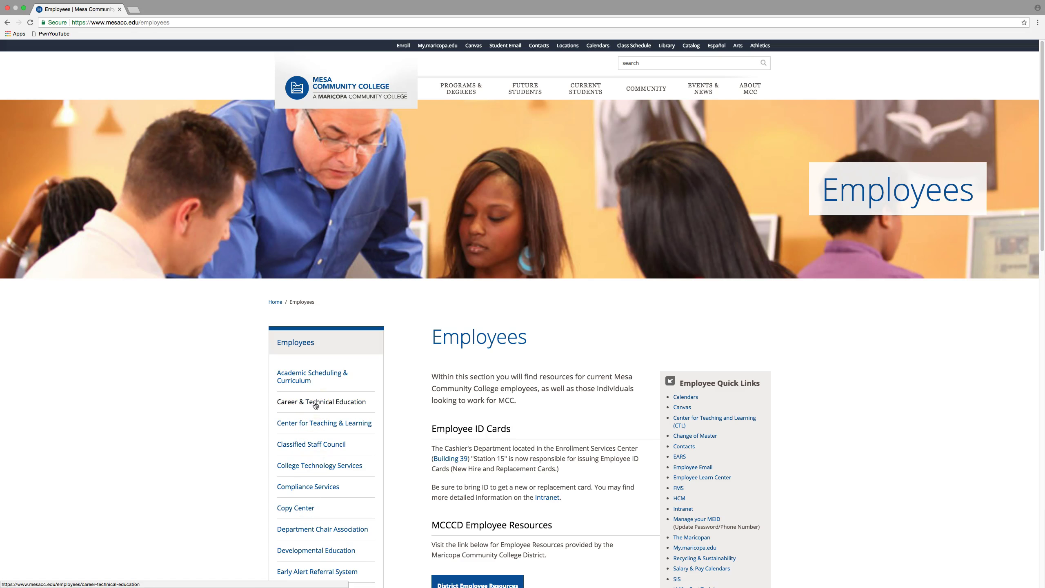
click(315, 403)
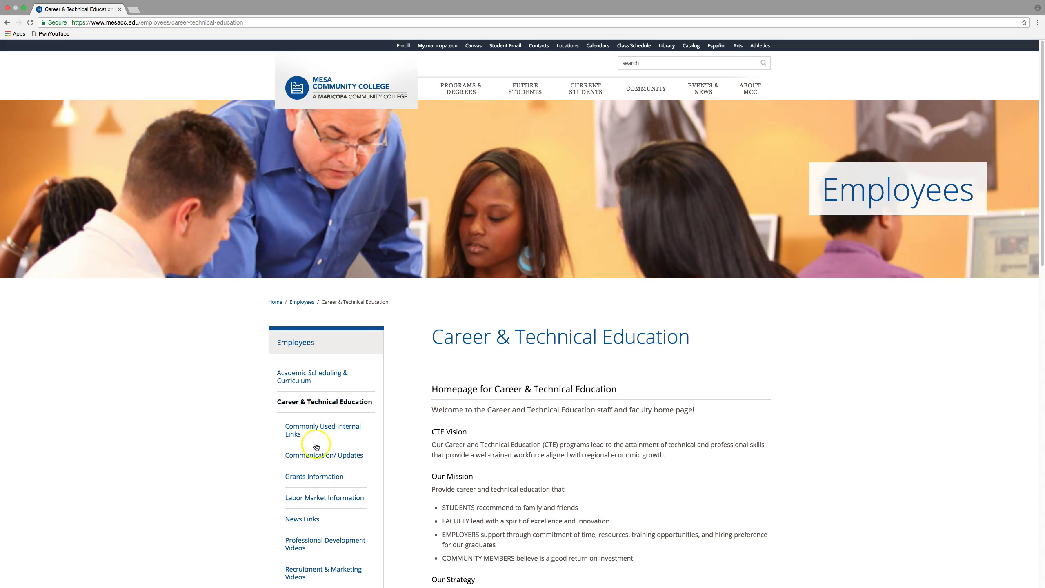
Open Labor Market Information from the Career & Technical Education sidebar to see the CTE reports and EMSI links.
click(318, 499)
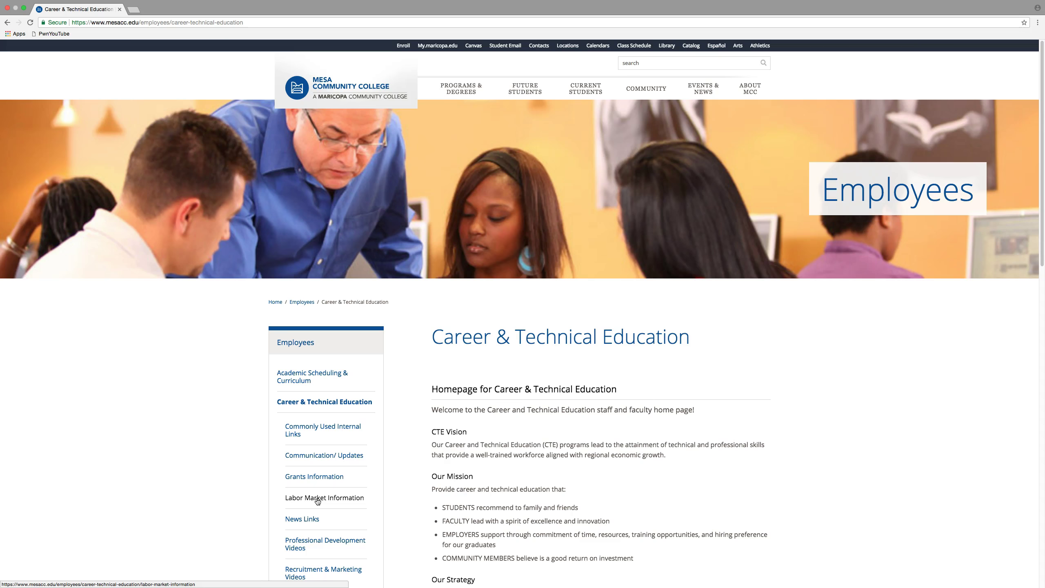
click(318, 500)
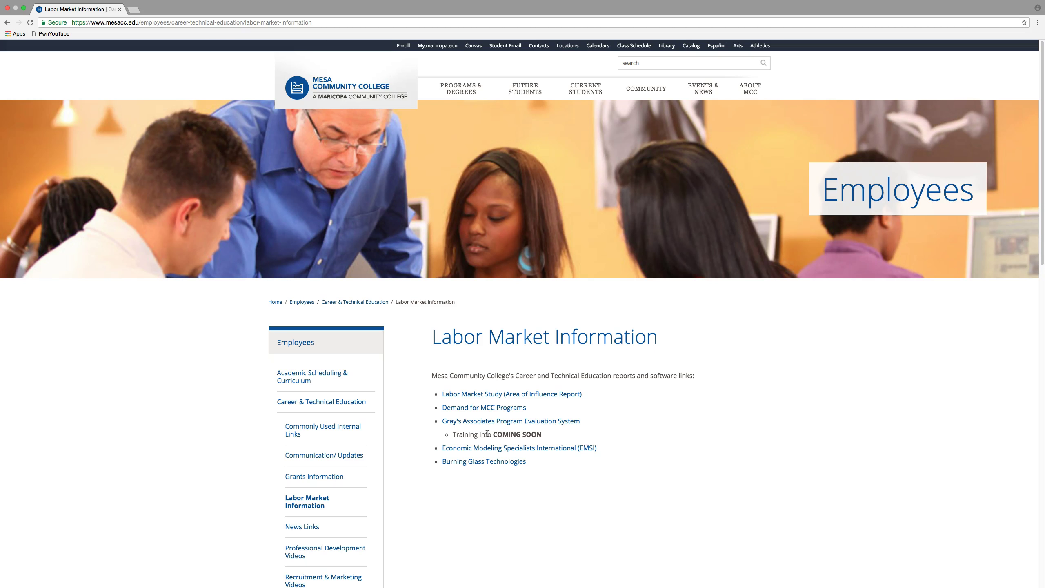
Follow the Gray's Associates link and launch the GrayData Program Evaluation System to its Overview tab.
click(488, 427)
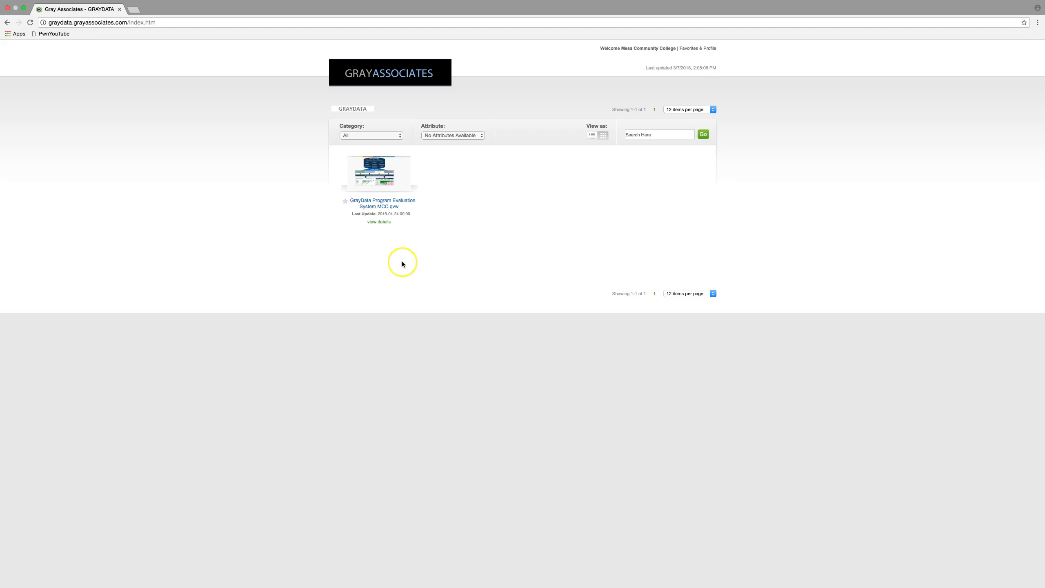
click(379, 206)
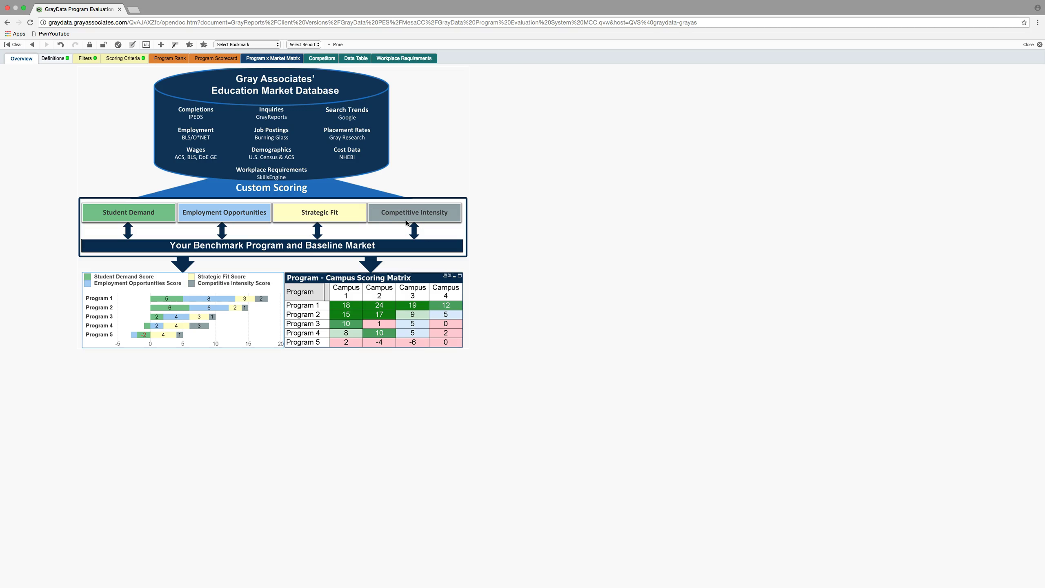
Explore the Overview diagram and tabs, then list saved bookmarks such as Gray's Baseline Scoring Rubric and the MCC rubrics.
click(404, 216)
click(345, 210)
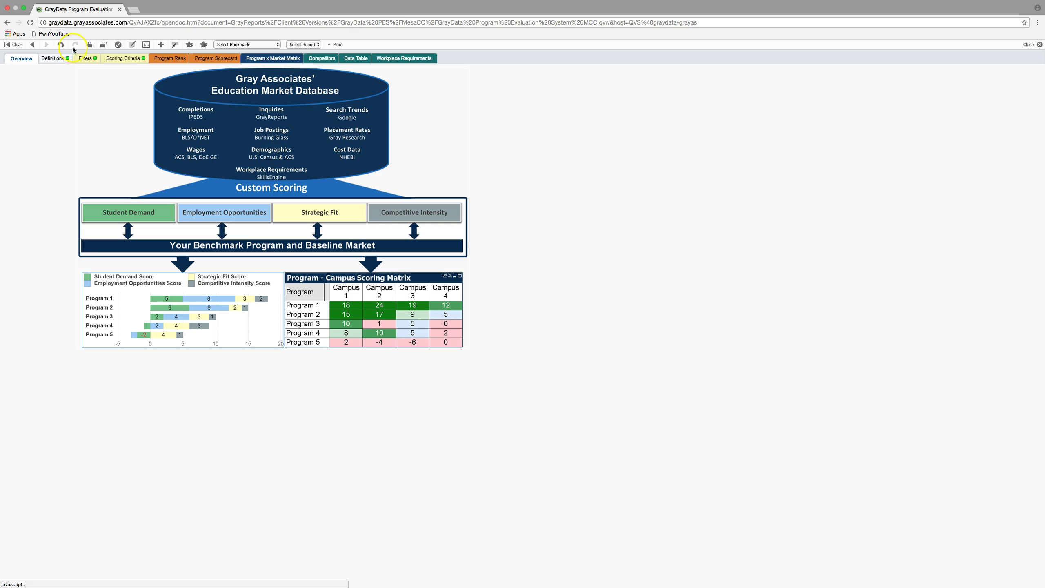
click(84, 63)
click(120, 63)
click(255, 45)
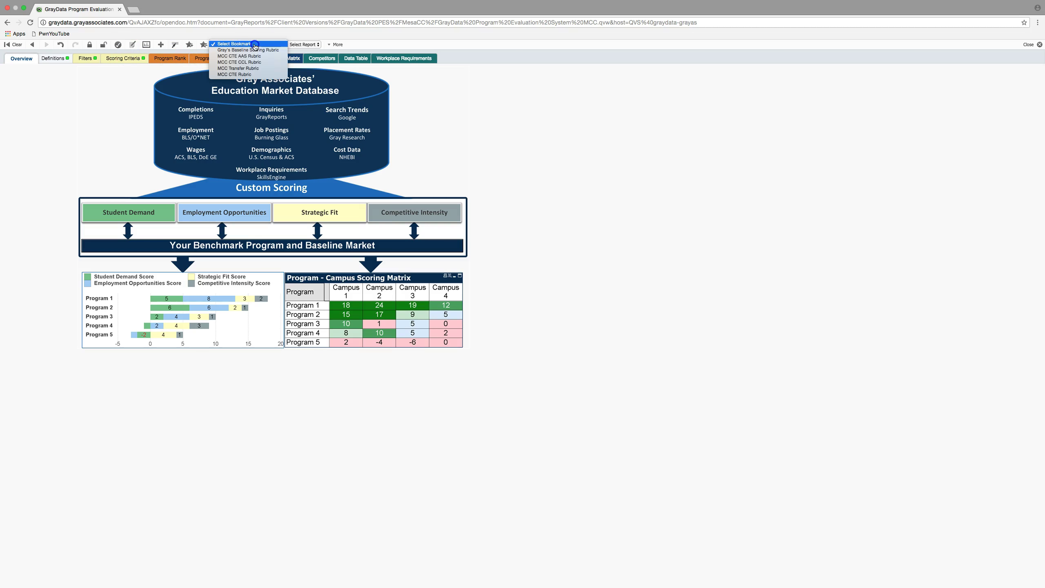
click(275, 50)
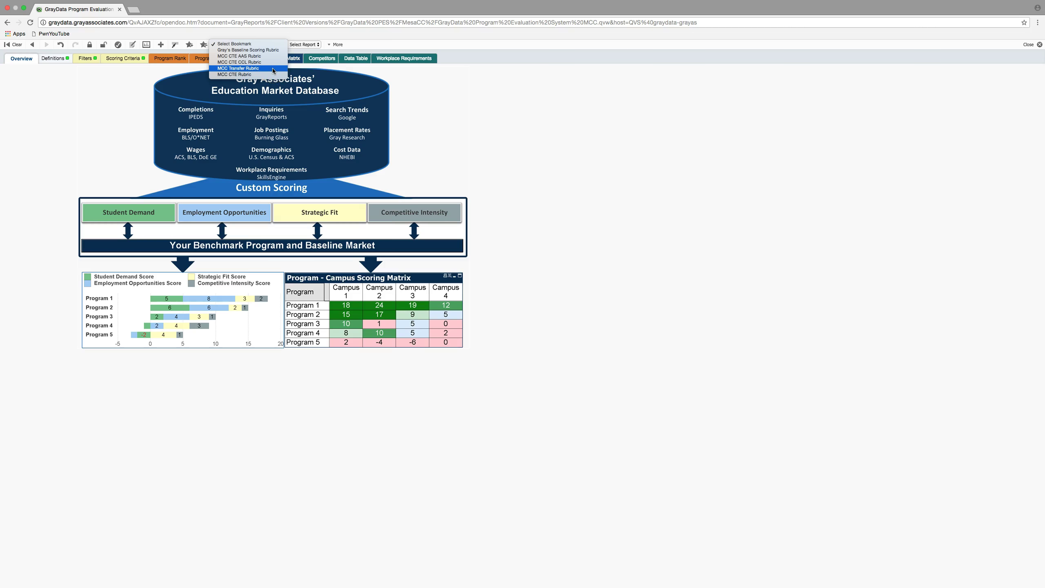
click(267, 76)
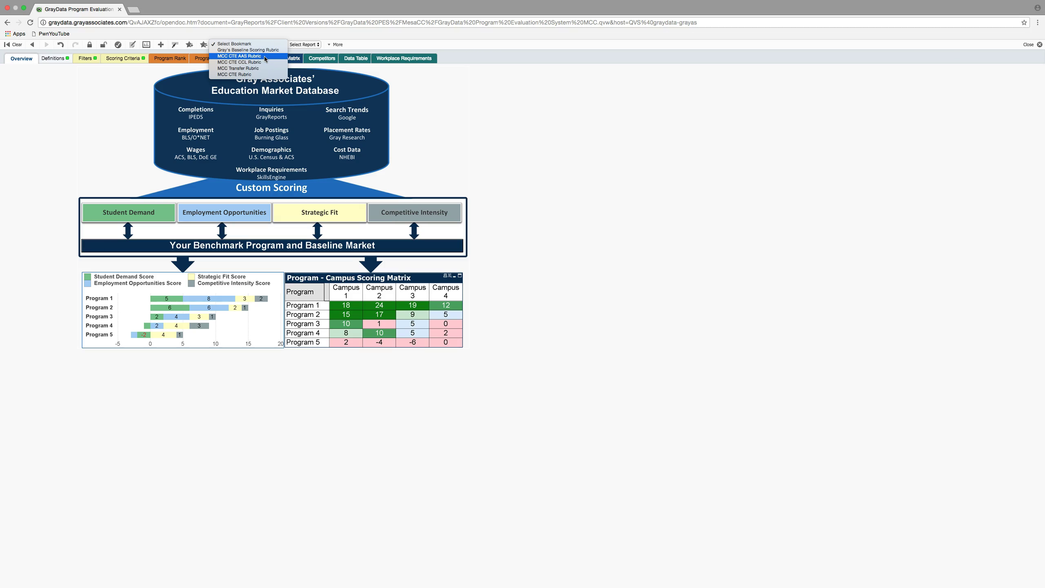
click(259, 77)
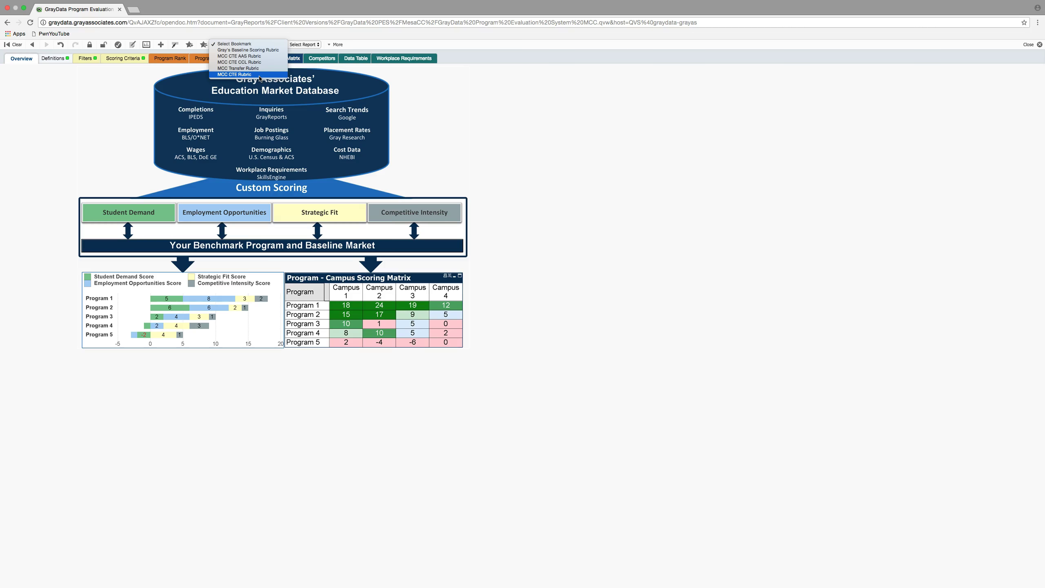
click(260, 76)
click(221, 83)
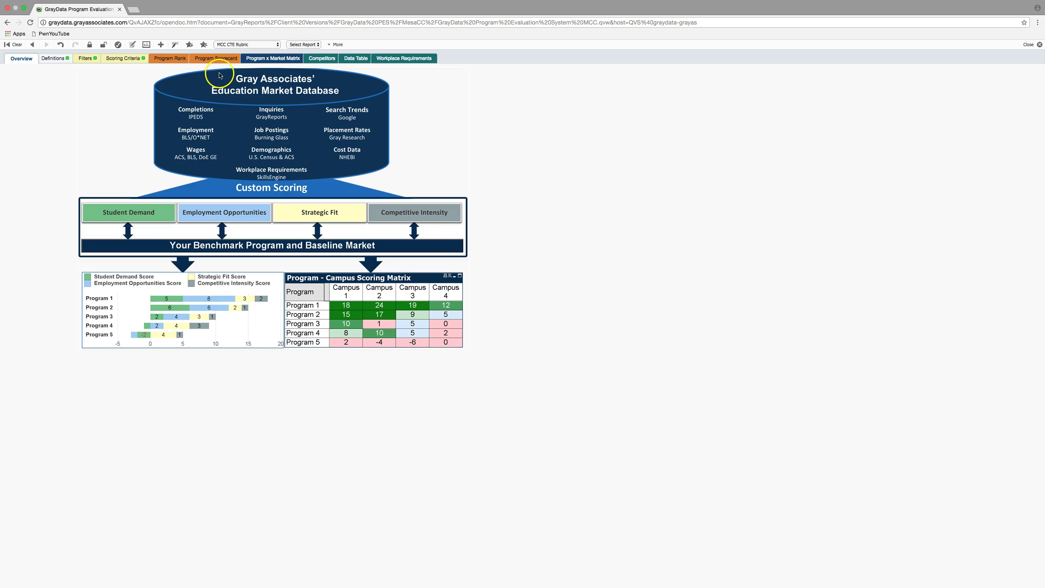
click(183, 61)
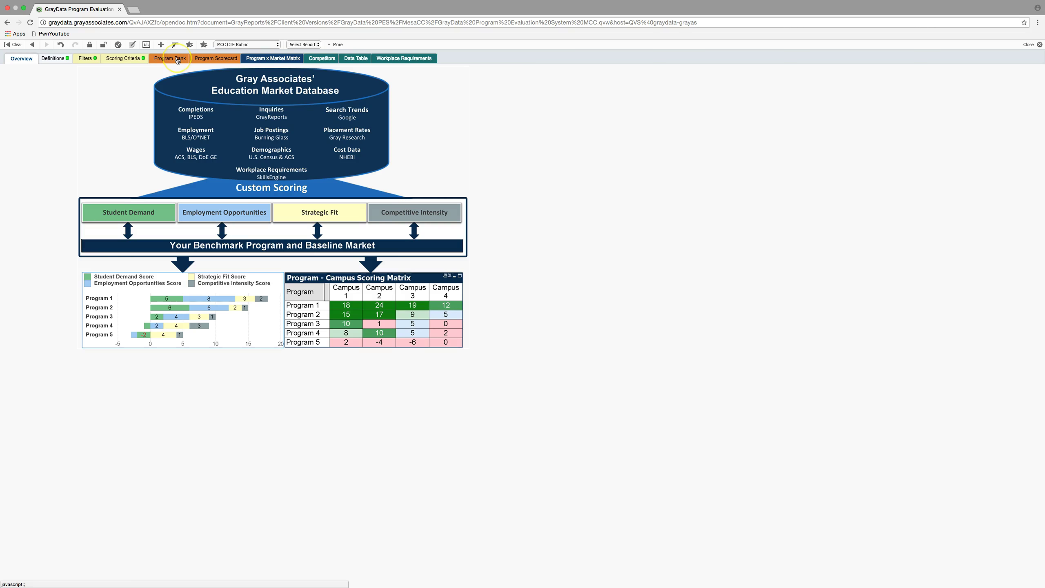
click(207, 62)
Open the Program Rank tab's Scores by Category and pick a market from the Market list.
click(169, 58)
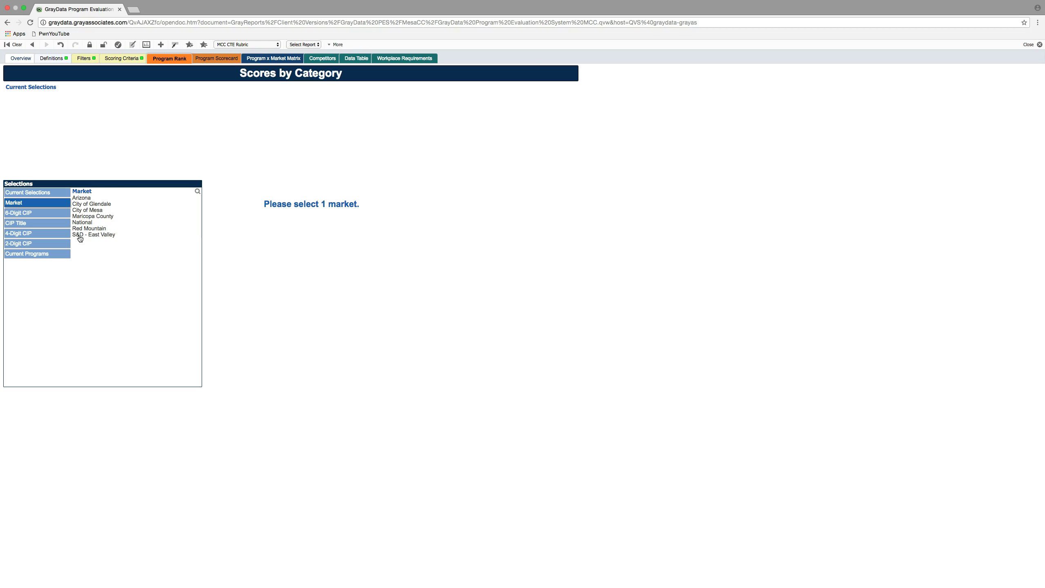
click(88, 229)
Choose S&D - East Valley as the market and review the resulting category scores chart.
click(89, 236)
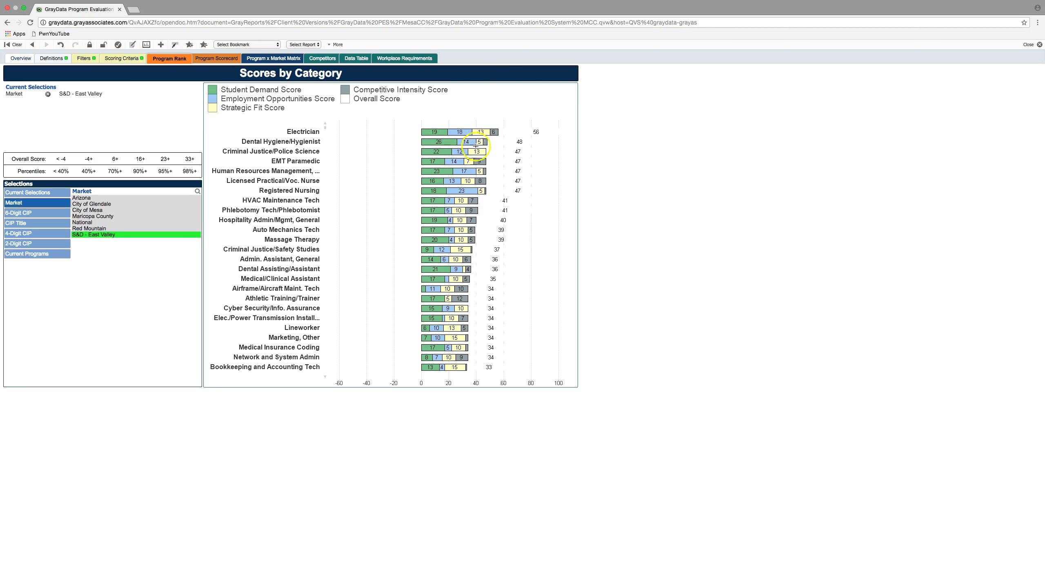
mouse_move(473, 158)
mouse_move(429, 173)
Replace S&D - East Valley with Maricopa County and bring up the Current Programs options in Selections.
click(92, 217)
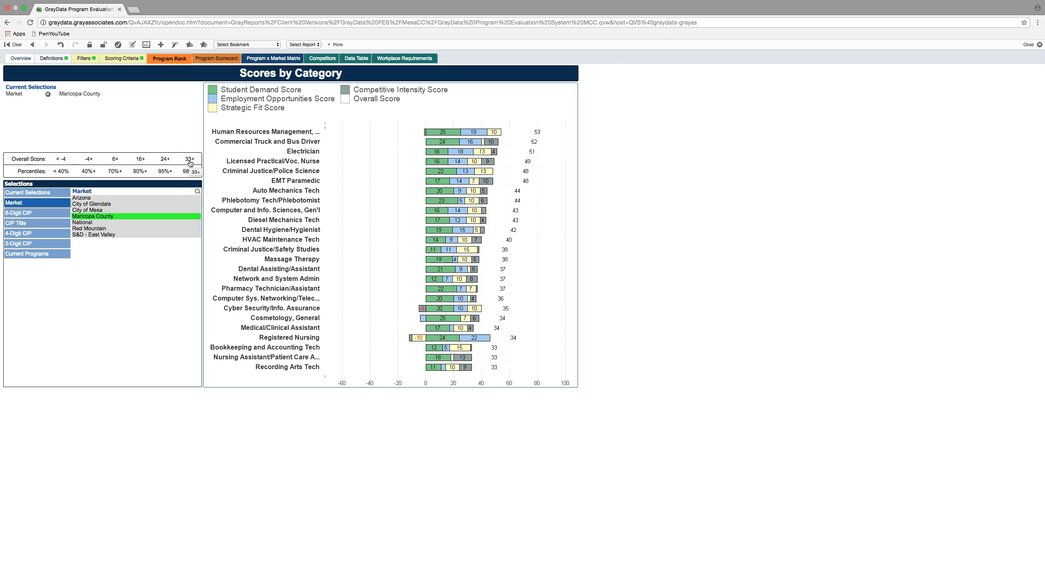
click(190, 165)
click(159, 173)
mouse_move(486, 369)
Filter Current Programs to IPEDS Reported ('11 to '16), then switch it to MCCCD Programs 17-18.
click(33, 257)
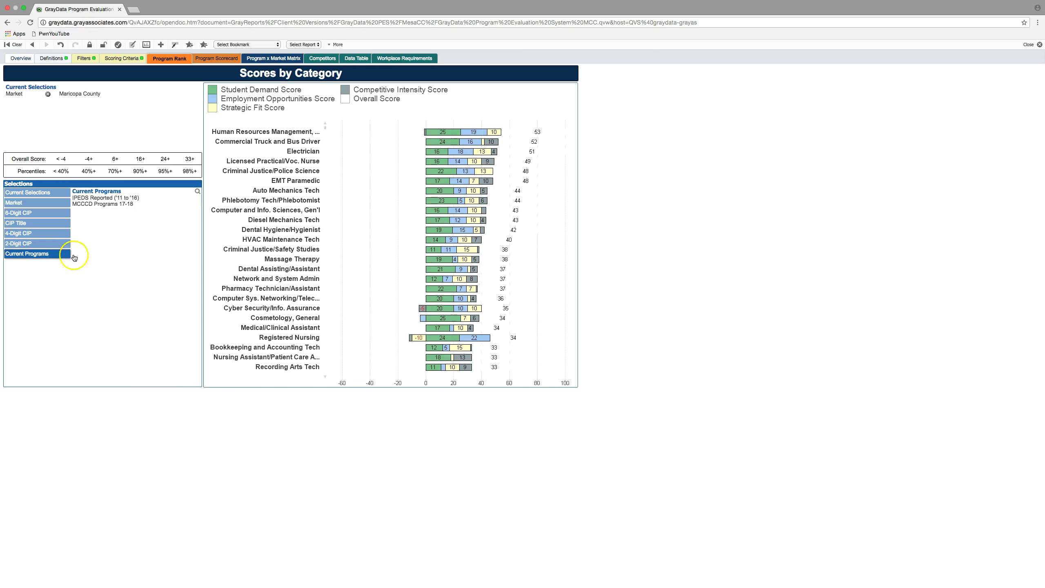
click(97, 197)
click(131, 198)
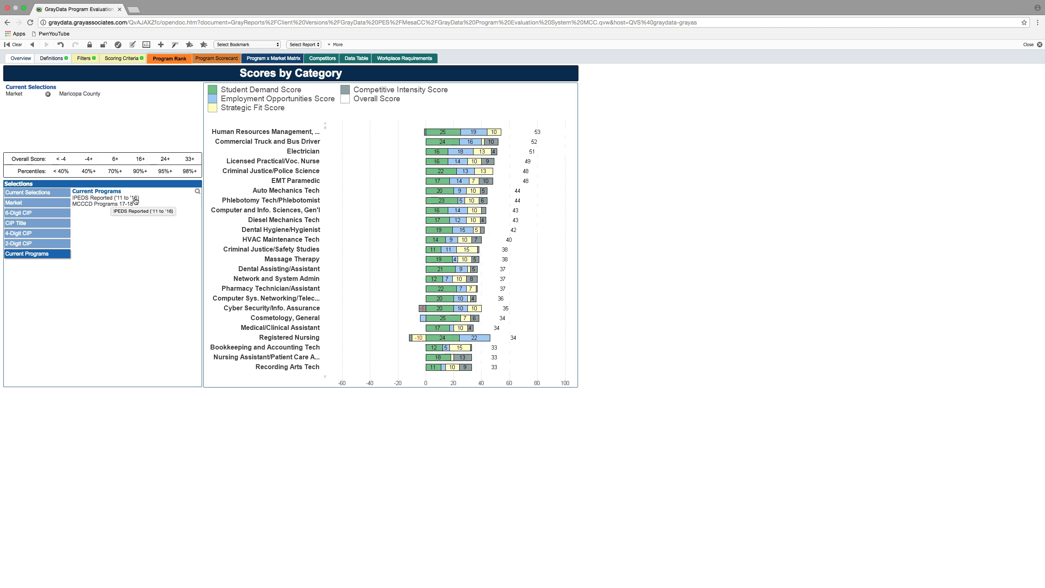
click(135, 199)
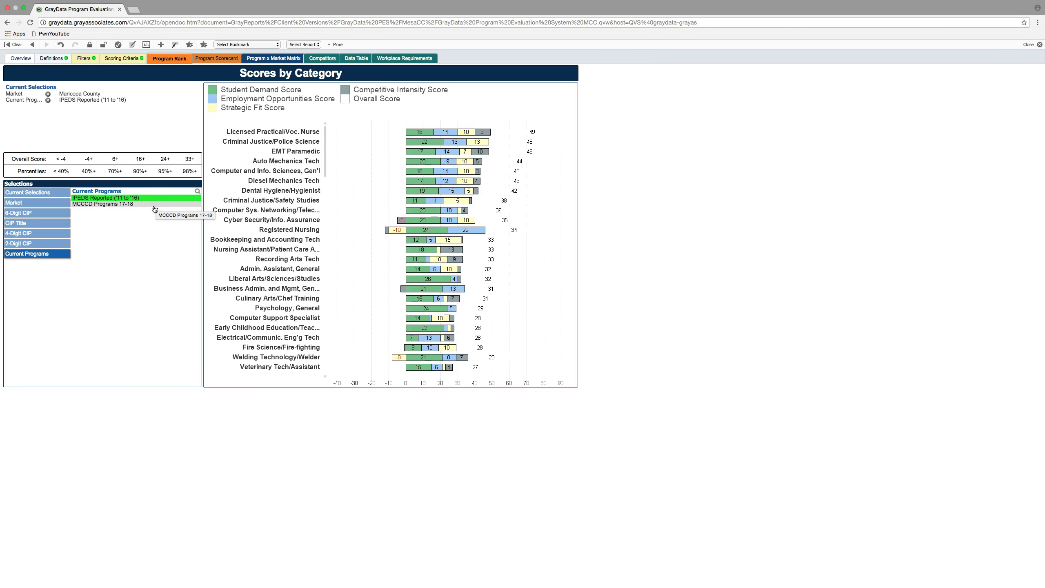
click(154, 206)
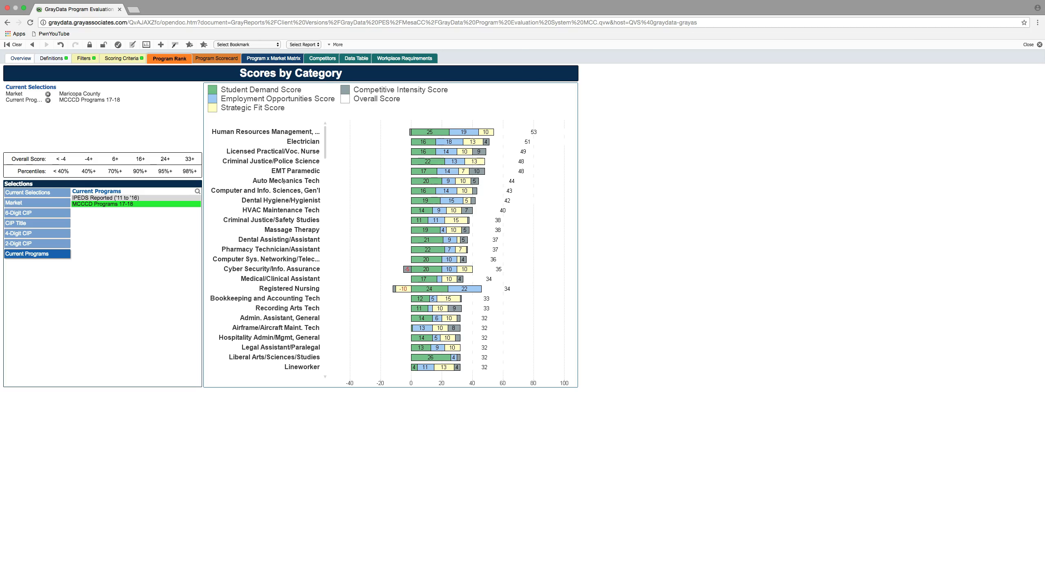
Switch from the 6-Digit CIP code list to CIP Title and try searching 'automotive'.
click(29, 214)
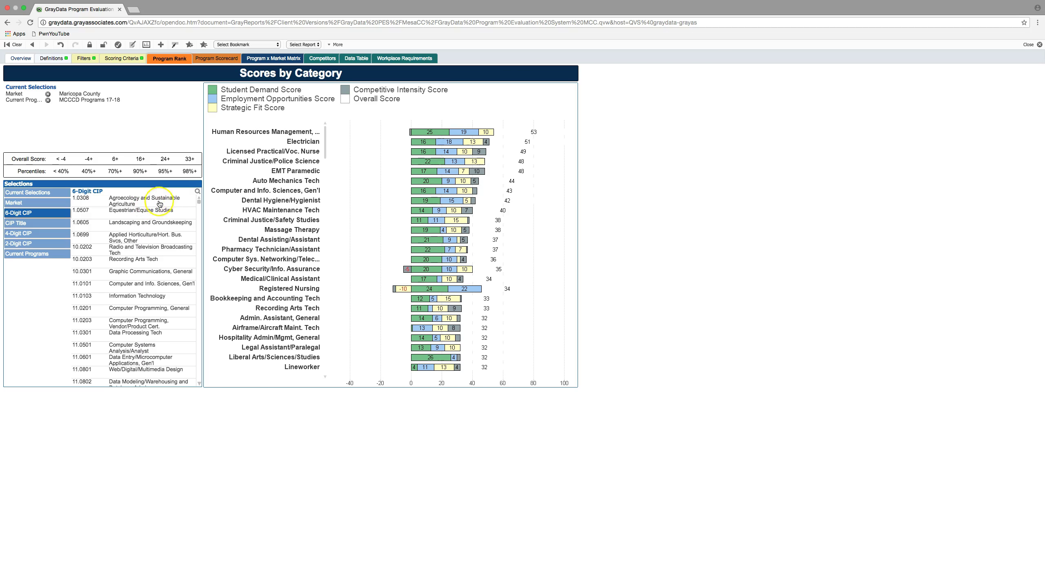
click(197, 192)
click(18, 226)
click(167, 198)
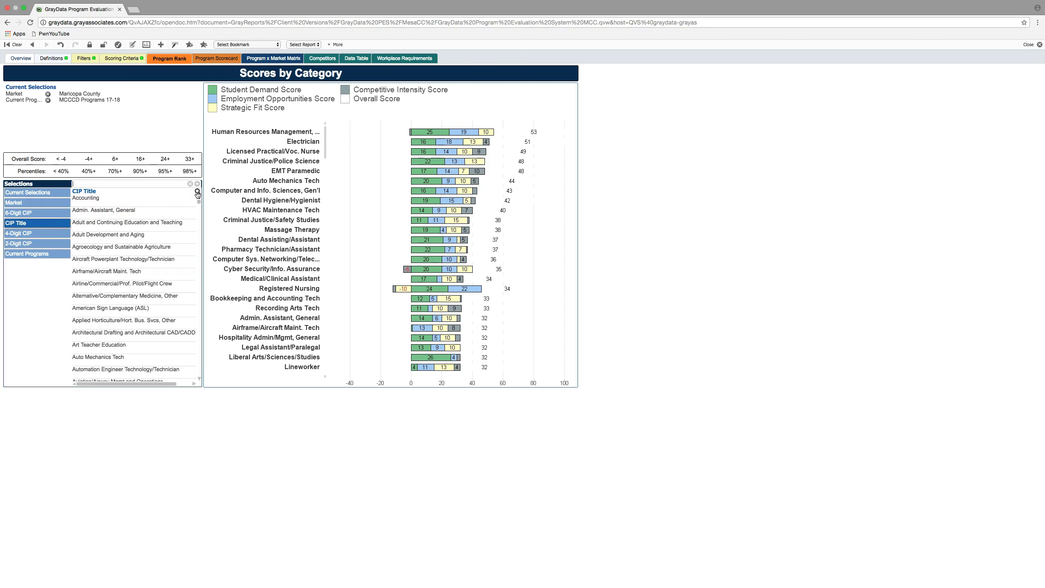
text(automot)
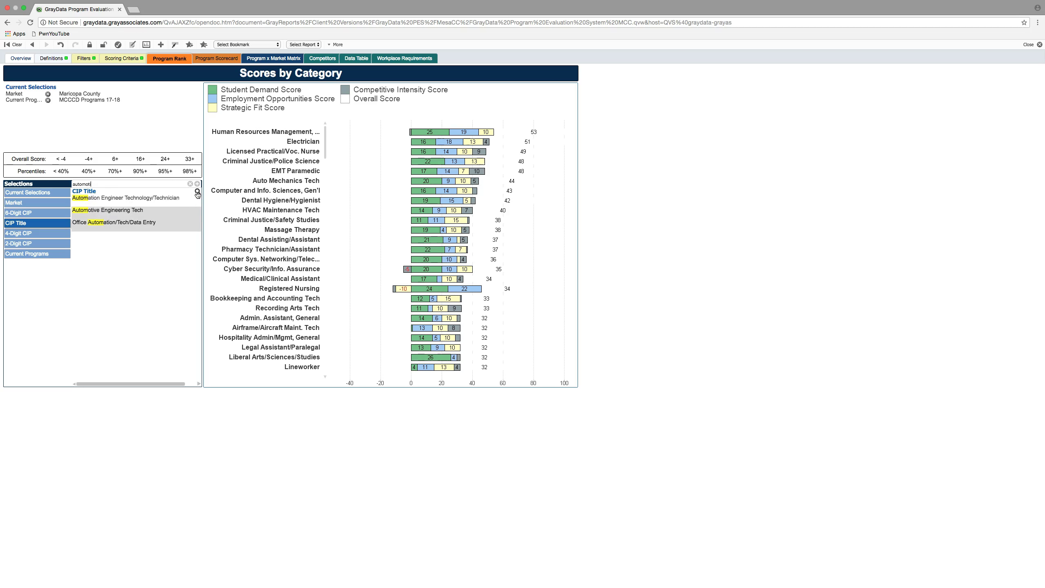
text(ive)
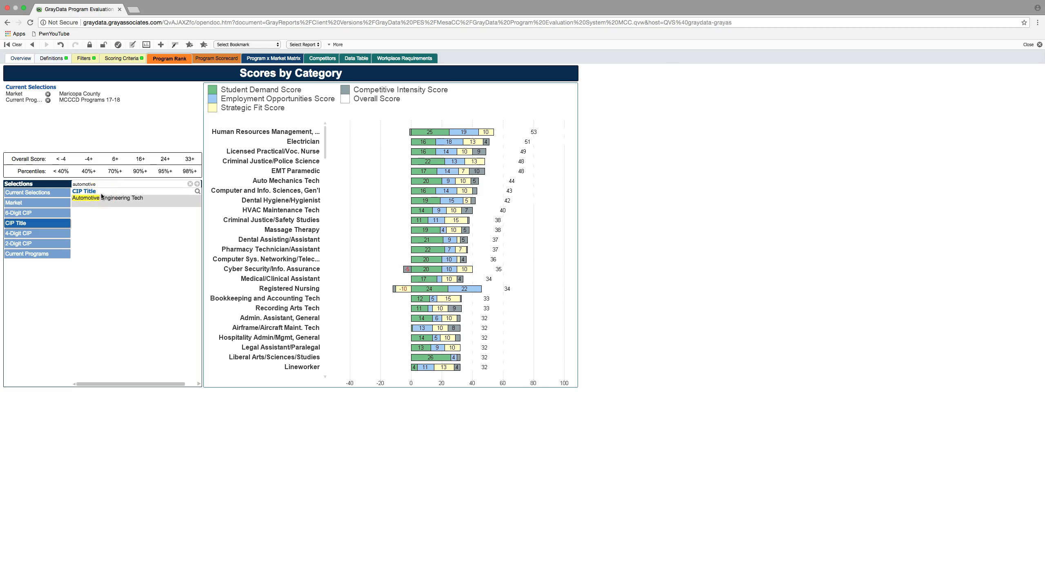
key(BackSpace)
key(BackSpace)
key(BackSpace)
key(BackSpace)
key(BackSpace)
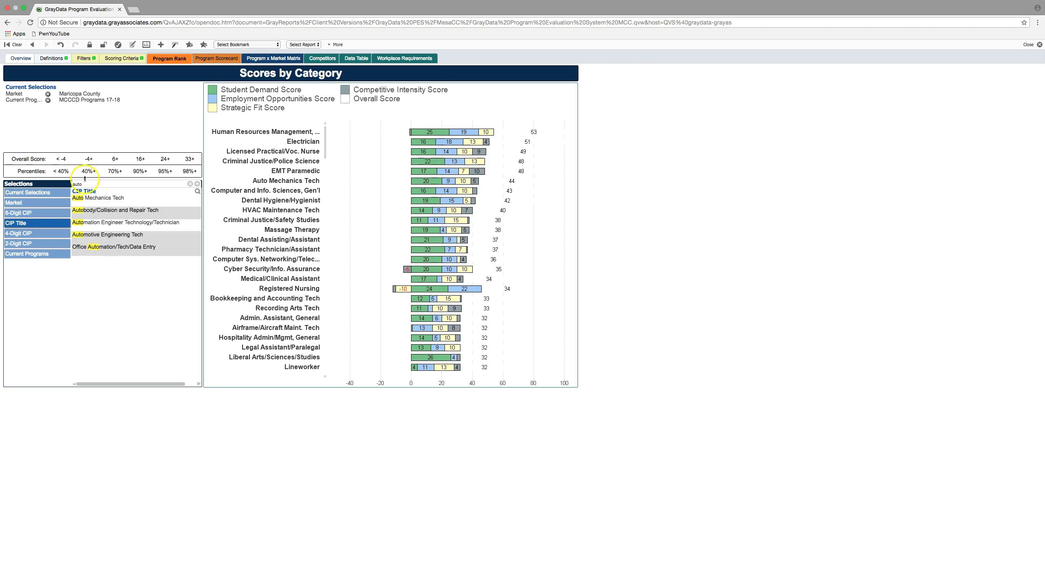
Replace the CIP Title search term with 'computer' to show titles like Computer Graphics.
drag(84, 182, 73, 182)
text(comu)
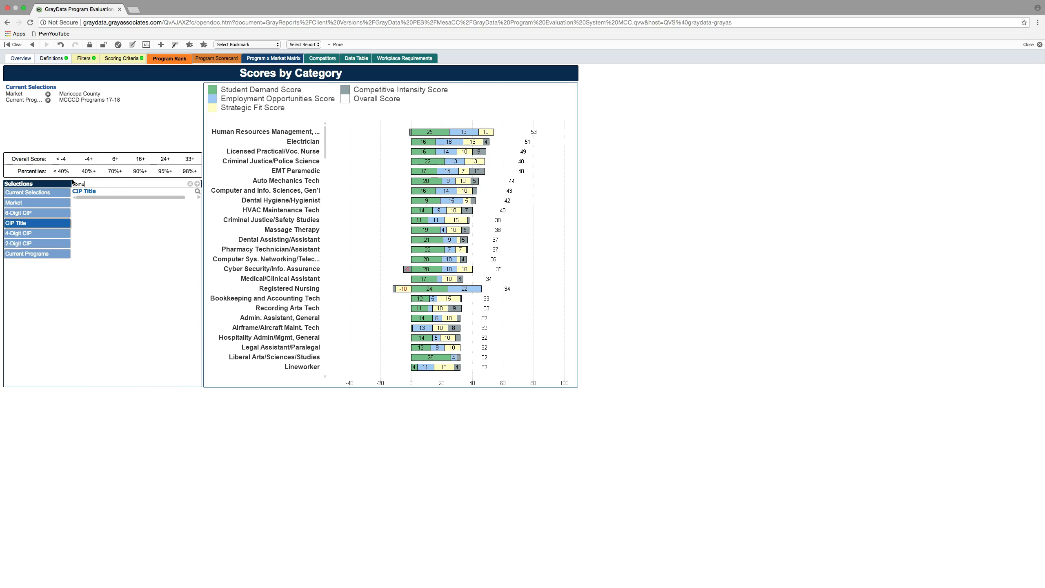
key(BackSpace)
text(pu)
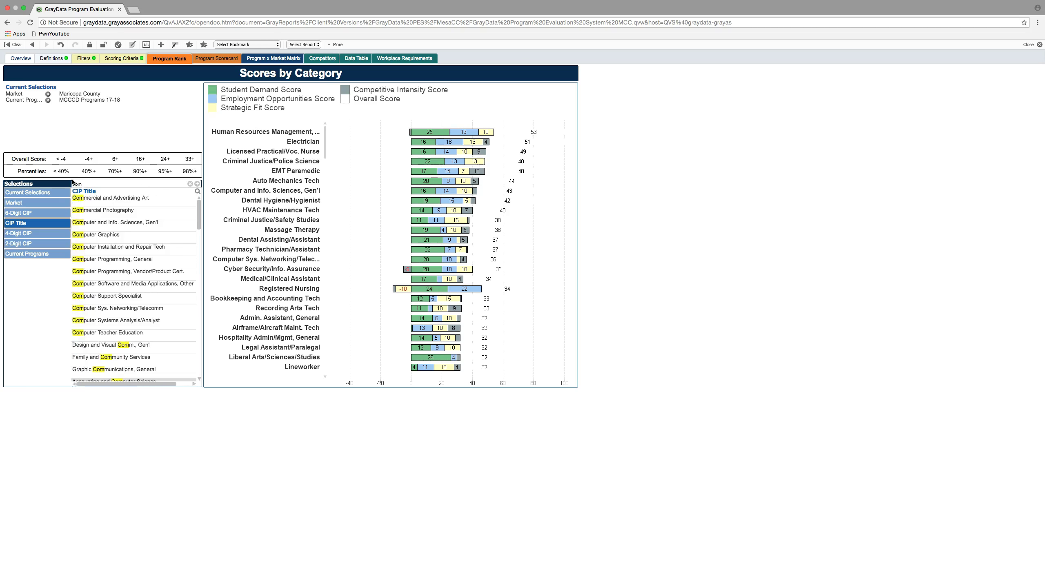
text(t)
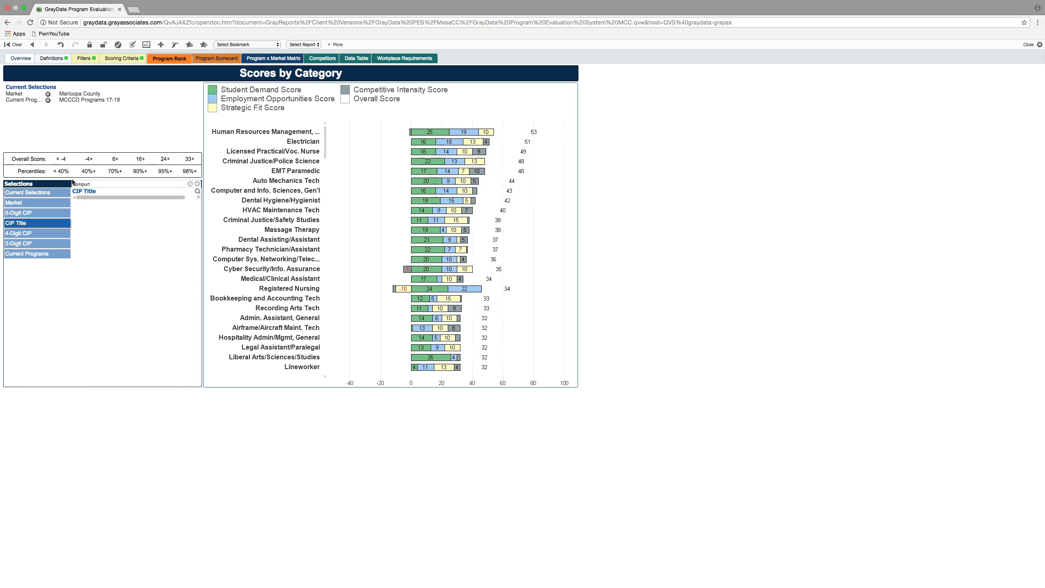
key(BackSpace)
key(BackSpace)
text(ter)
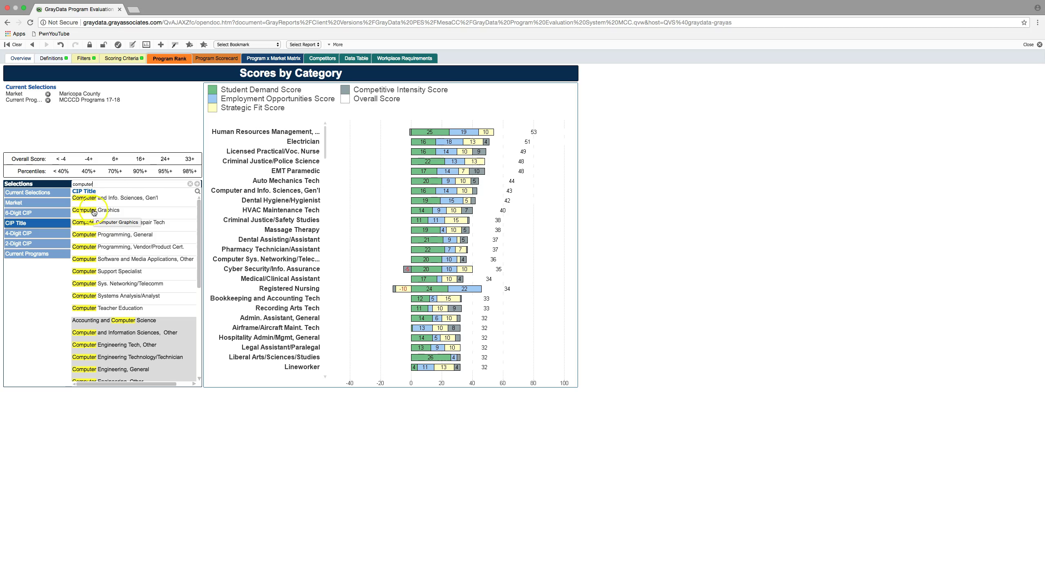
click(101, 272)
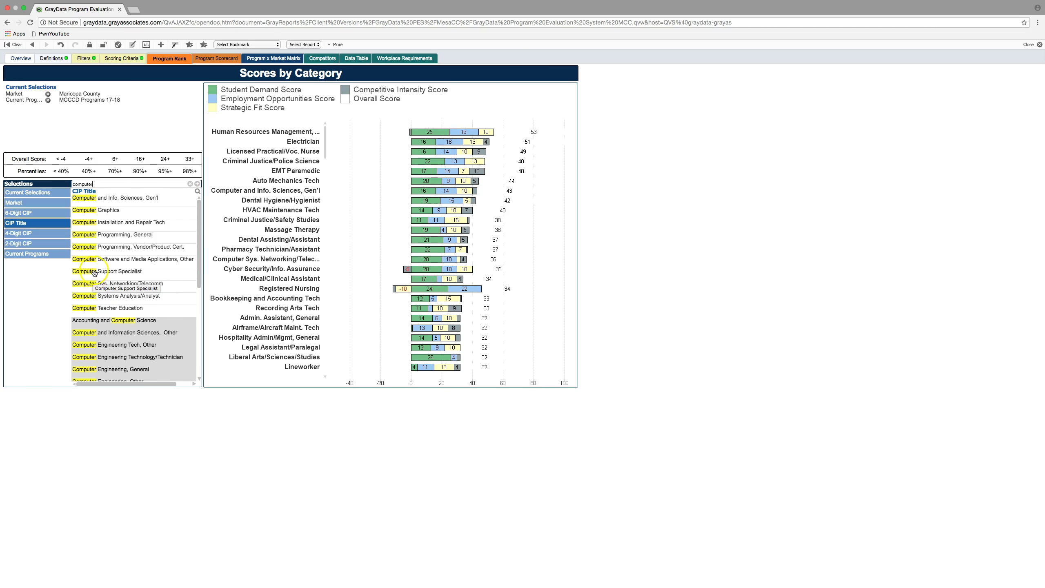
click(93, 249)
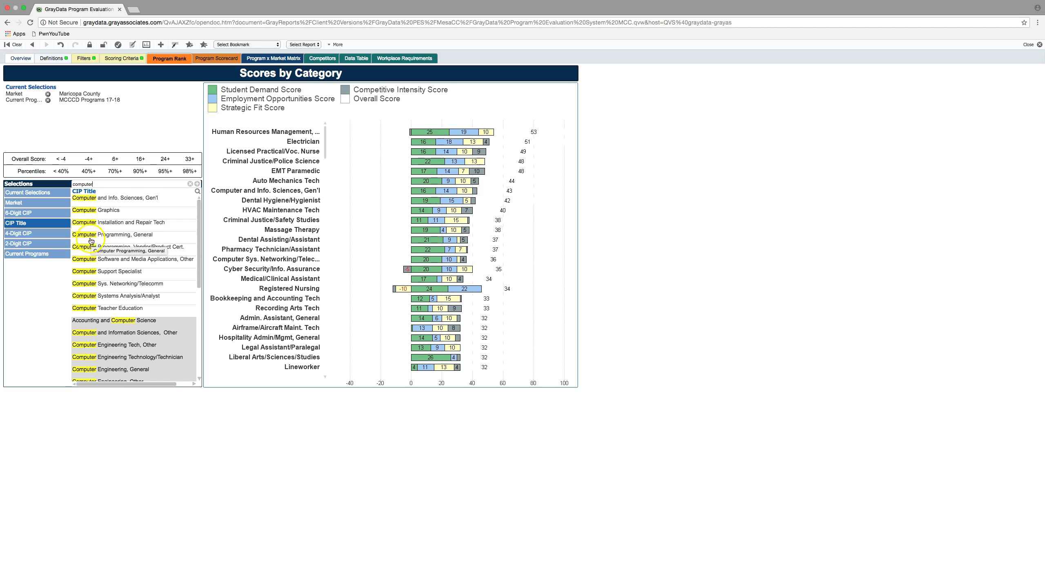
Select 'Computer Programming, General' so the chart shows only its scores, with an overall 16.
click(91, 238)
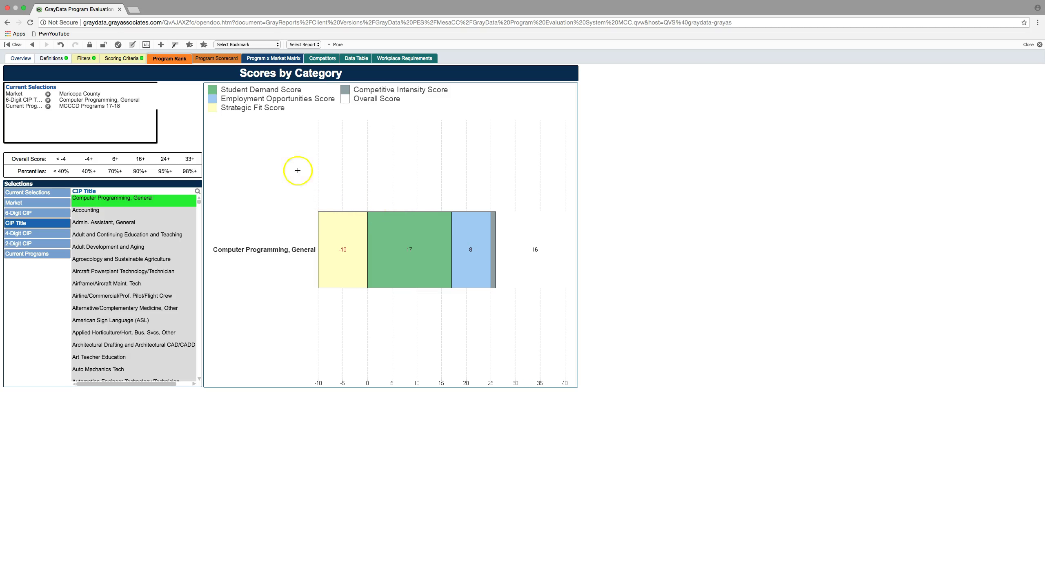
Show the Computer Programming, General scorecard and review Job Postings 747 and overall score 16.
click(220, 60)
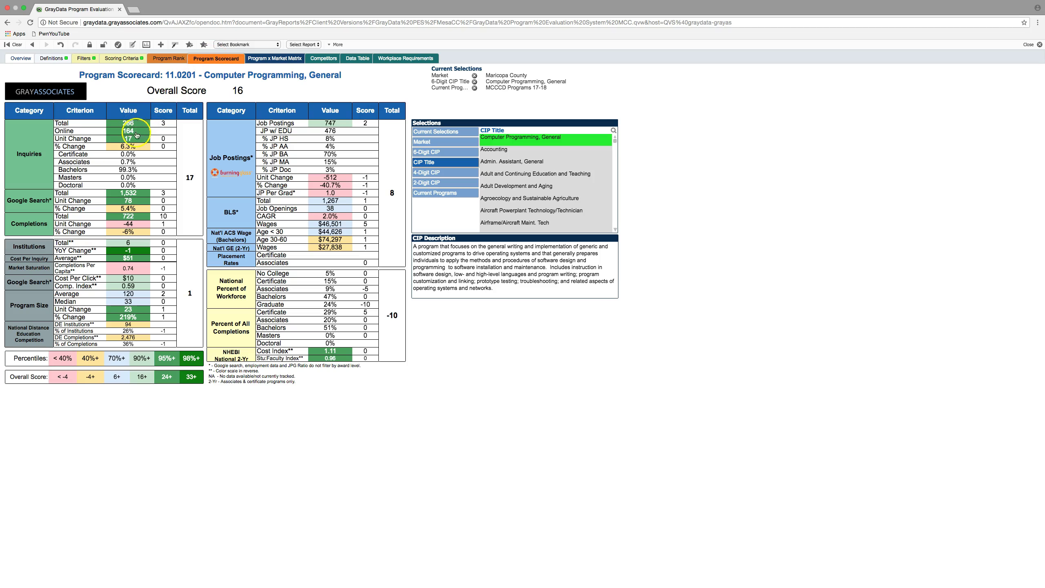
click(139, 227)
drag(139, 226, 186, 378)
click(177, 334)
click(177, 320)
click(182, 307)
click(185, 213)
click(139, 124)
click(171, 219)
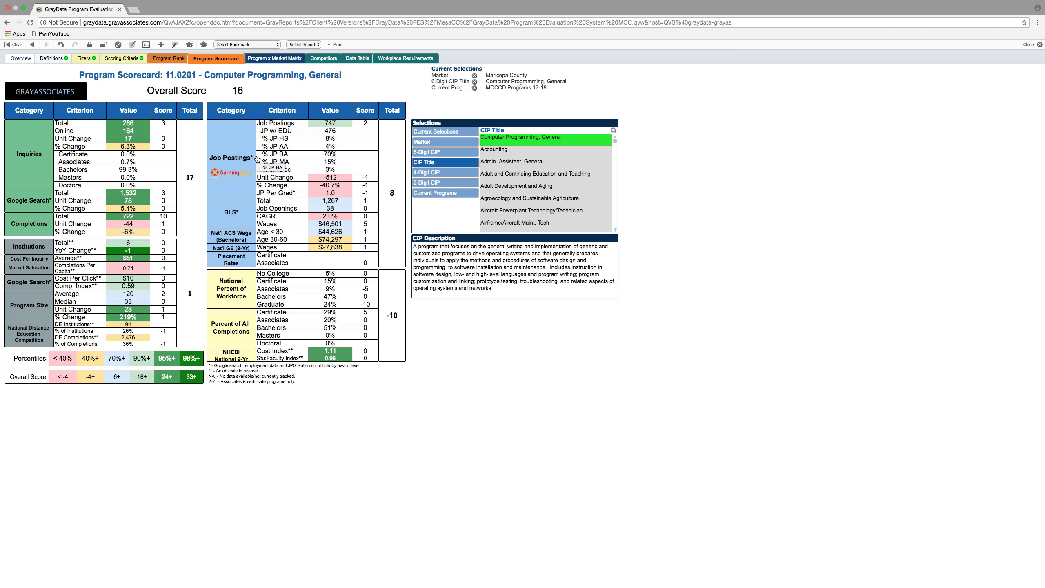
click(348, 126)
click(348, 127)
click(301, 272)
click(344, 182)
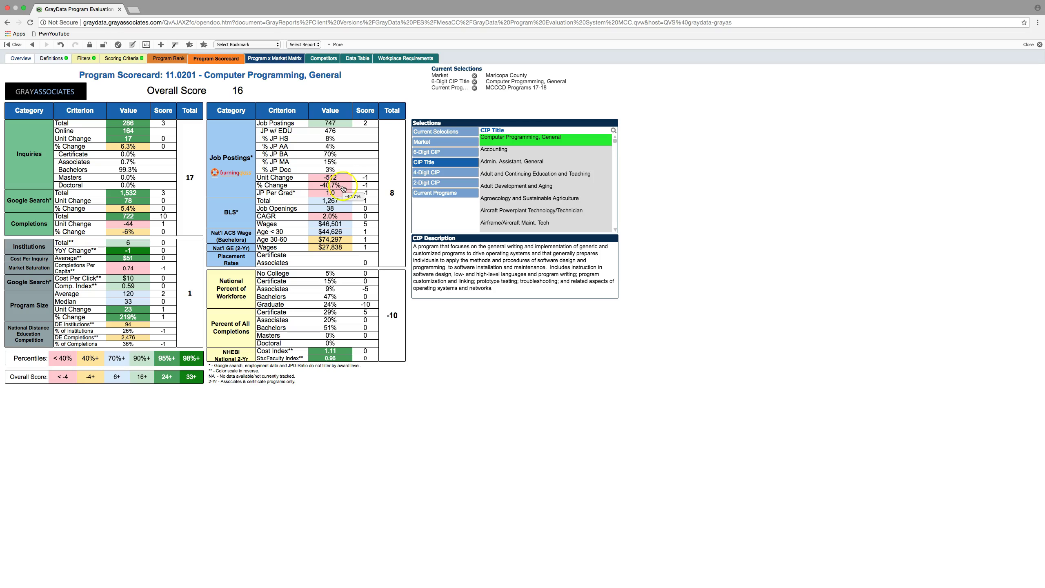
click(346, 191)
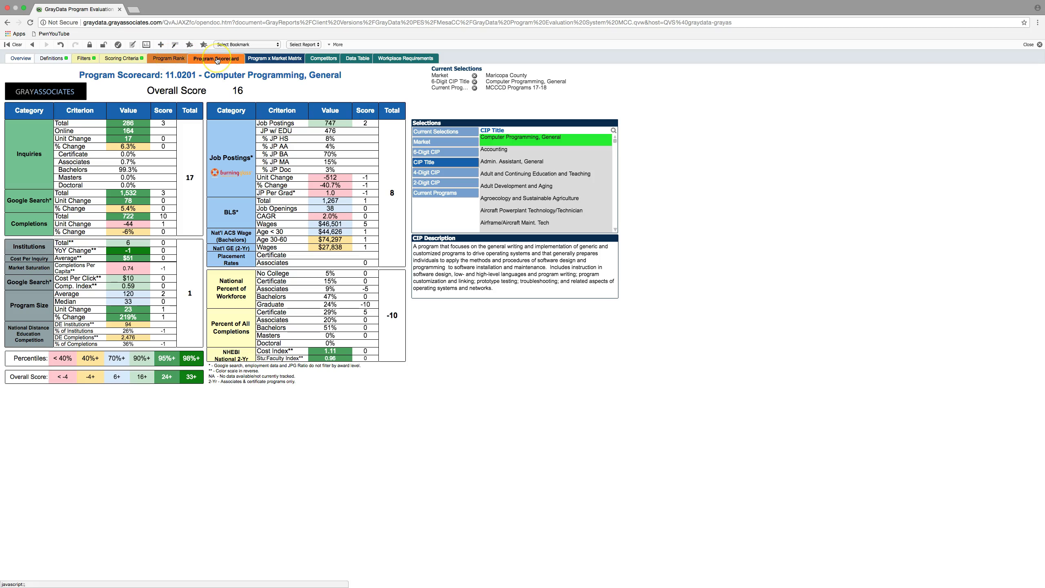
List Computer Programming, General completions by competing campus and expand the Market choices.
click(324, 60)
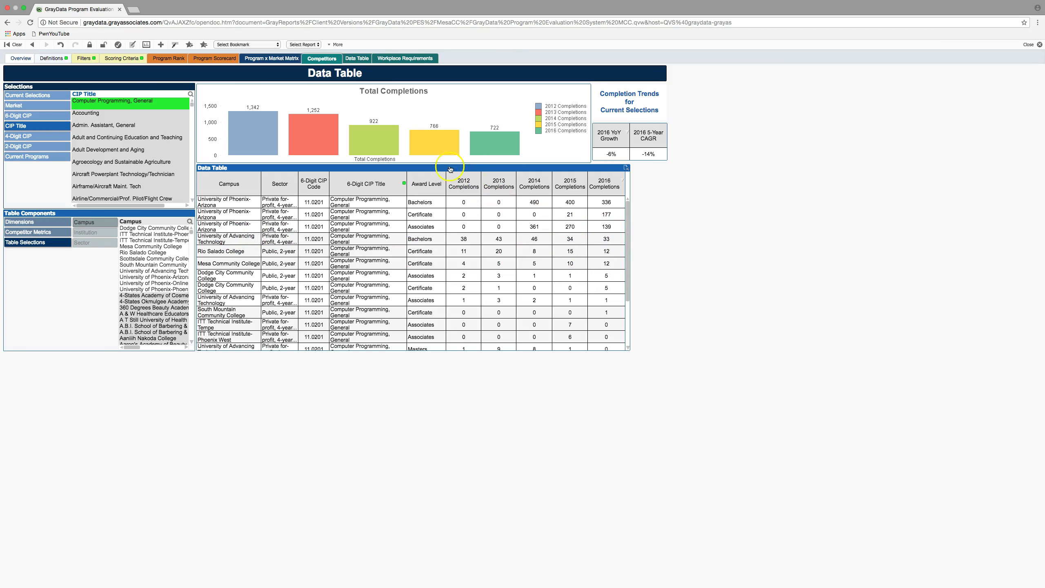
click(45, 106)
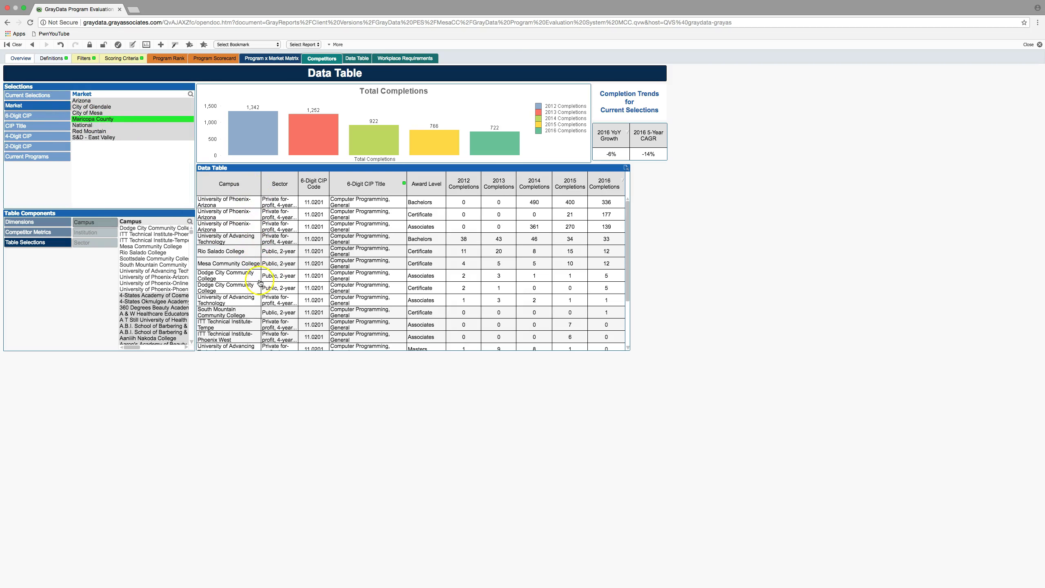
Briefly filter to Public, 2-year colleges, clear that filter, then set the market to National.
click(281, 264)
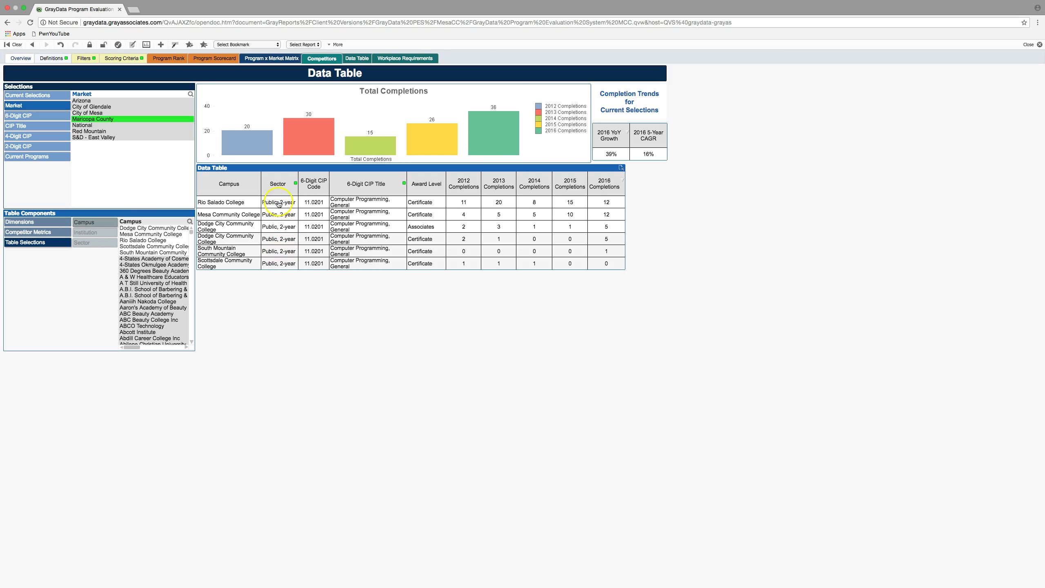
click(277, 256)
click(277, 255)
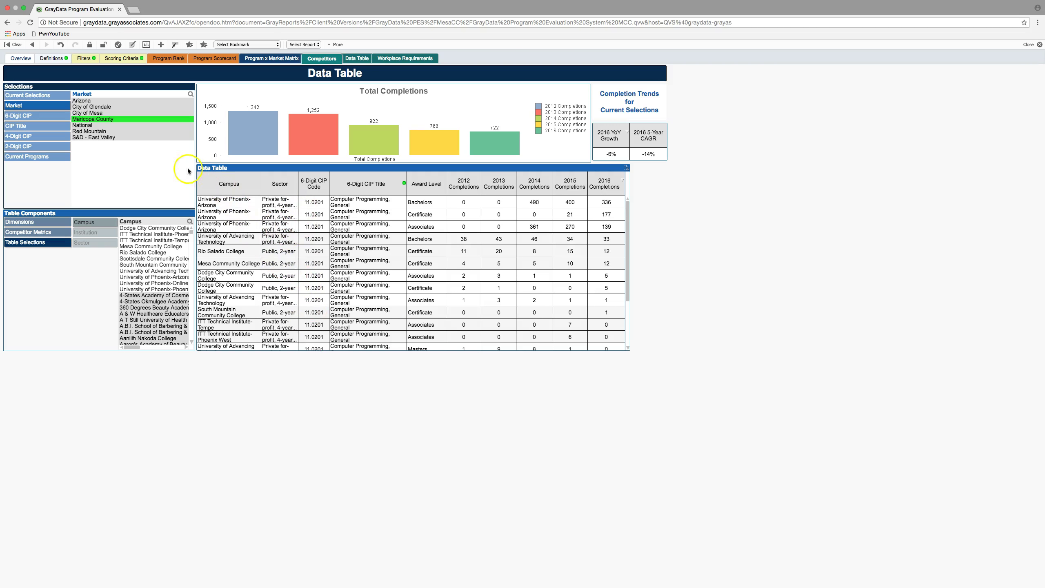
click(94, 126)
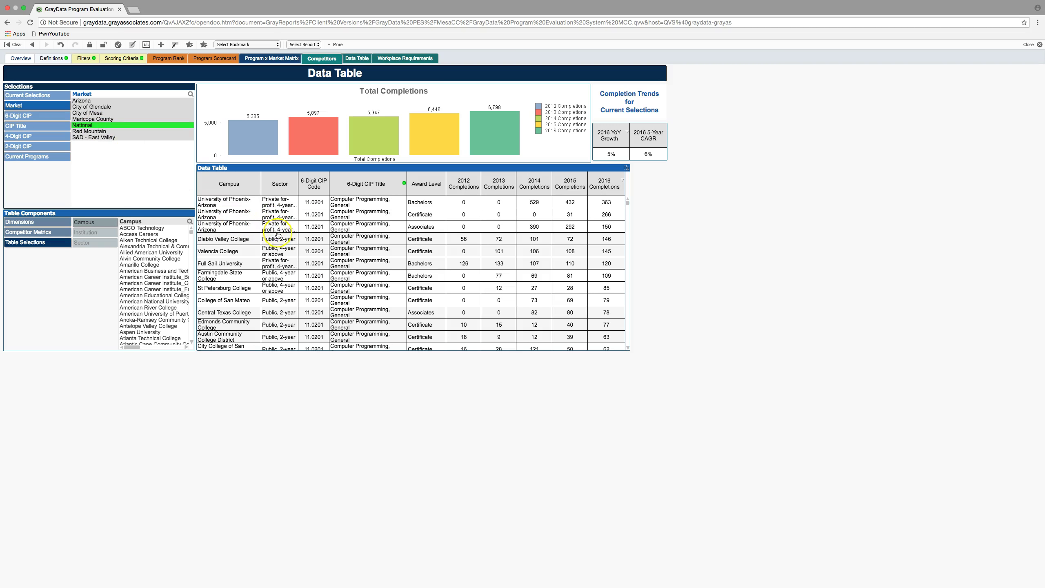
click(278, 237)
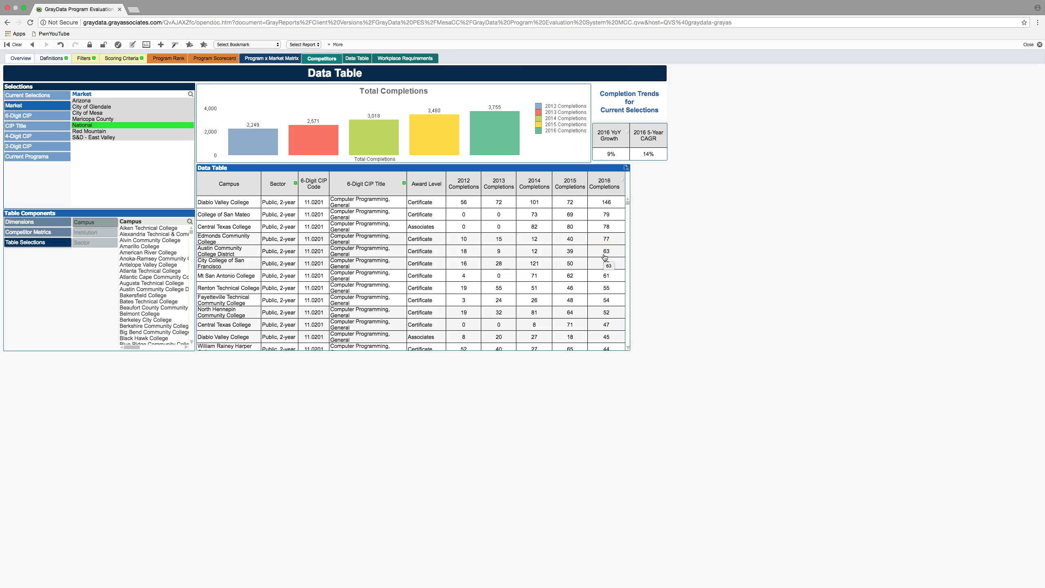
click(596, 251)
scroll(291, 249, down, 3)
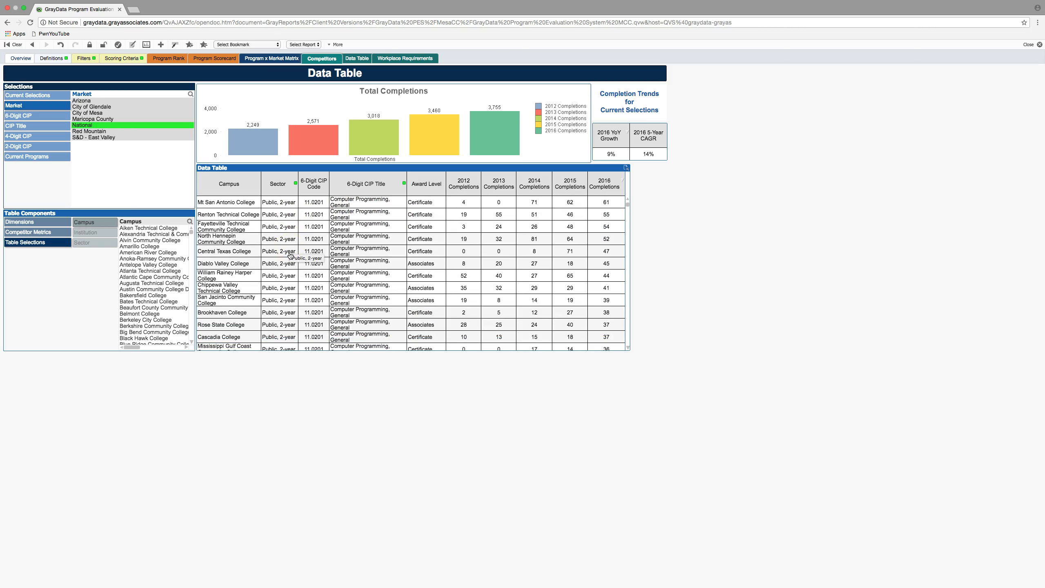
scroll(291, 255, up, 3)
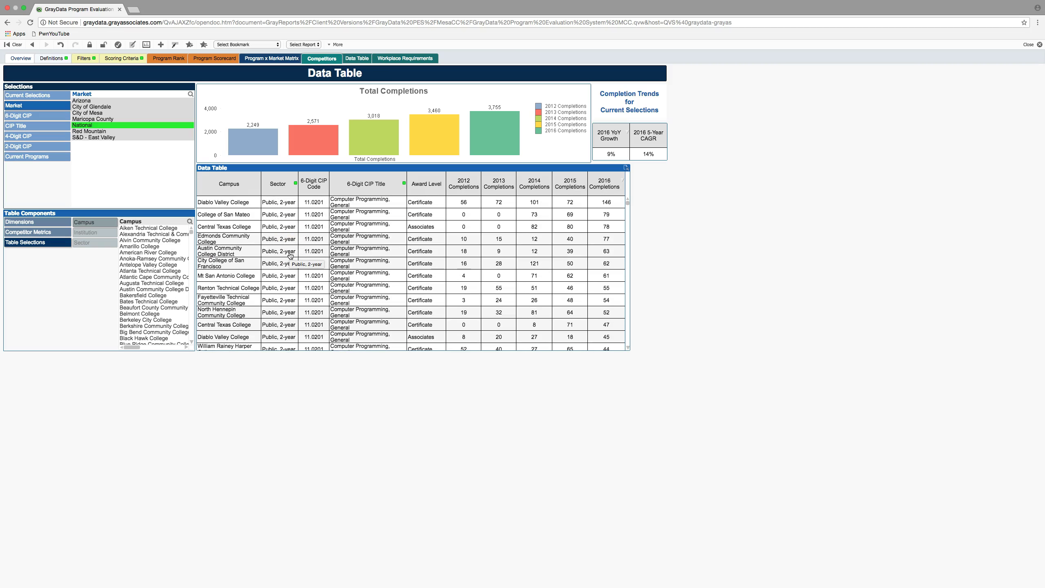
click(291, 210)
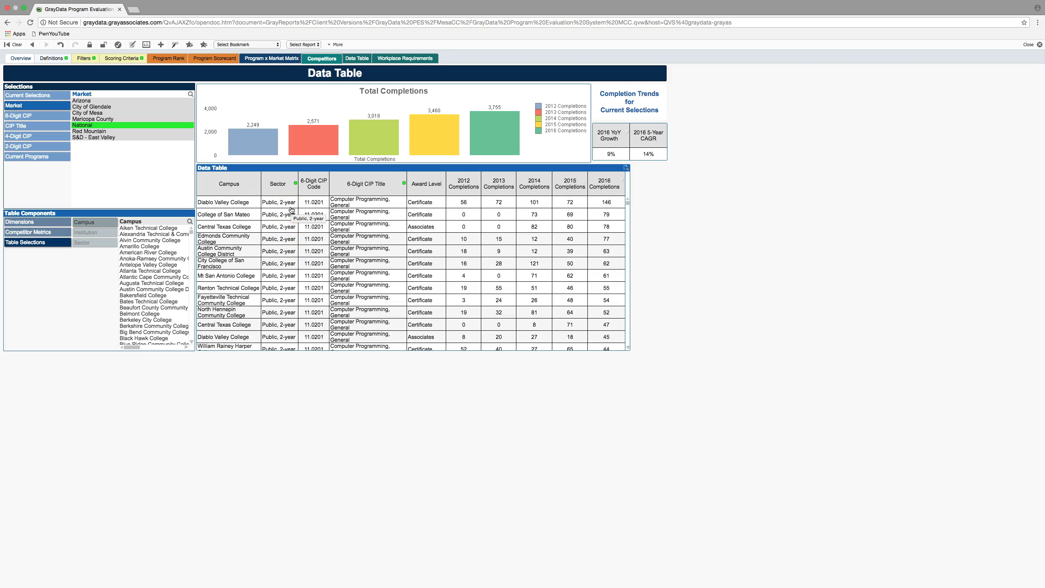
click(296, 259)
Search CIP titles for 'veter' and select Veterinary Tech/Assistant.
click(21, 126)
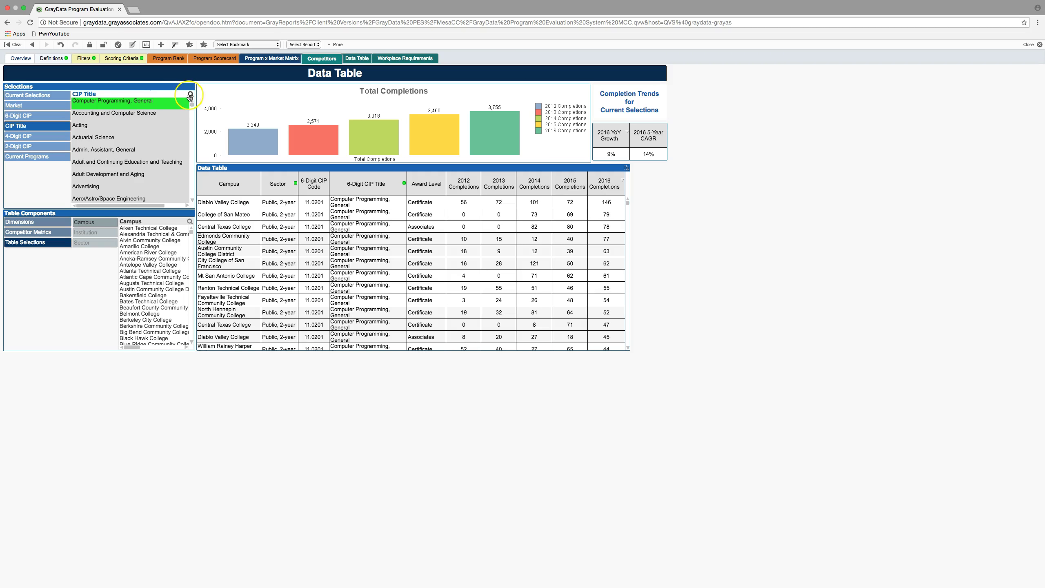
text(veter)
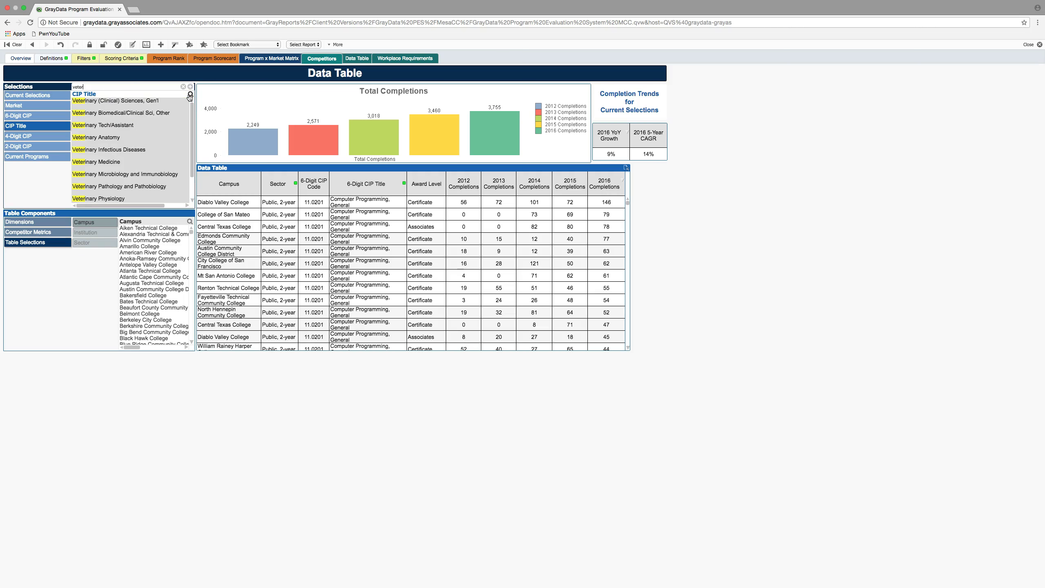
click(102, 128)
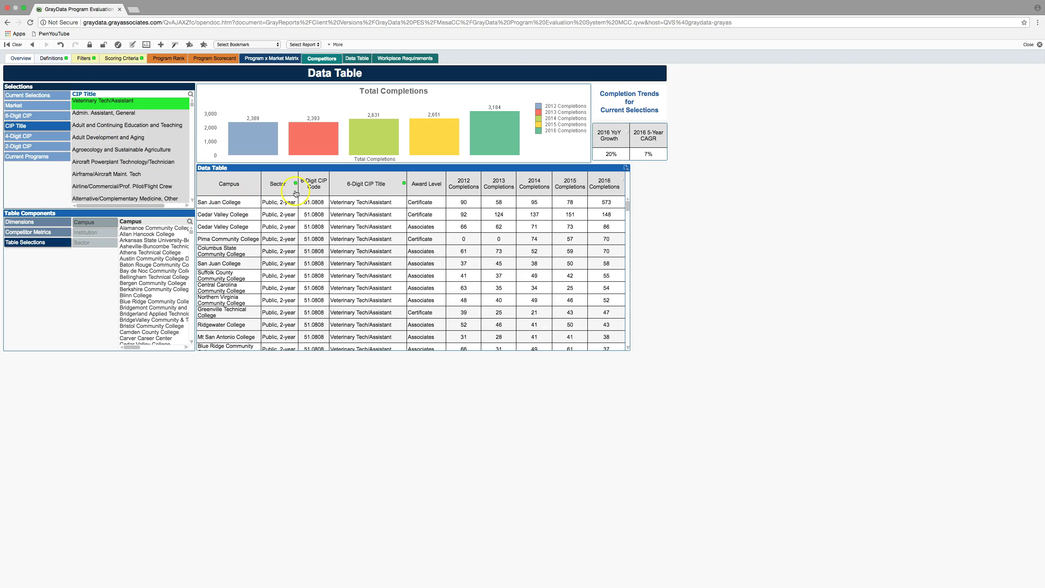
Bring up the National Program Scorecard for 51.0808 Veterinary Tech/Assistant, overall score 20.
click(665, 208)
click(378, 204)
click(638, 203)
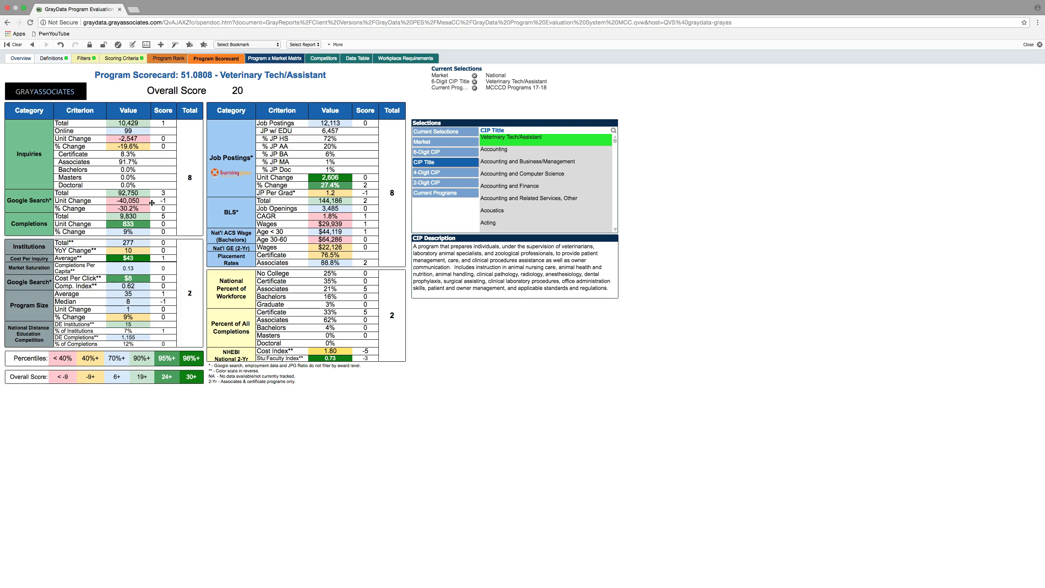
Replace the National market with Maricopa County for the Veterinary Tech/Assistant scorecard.
click(474, 76)
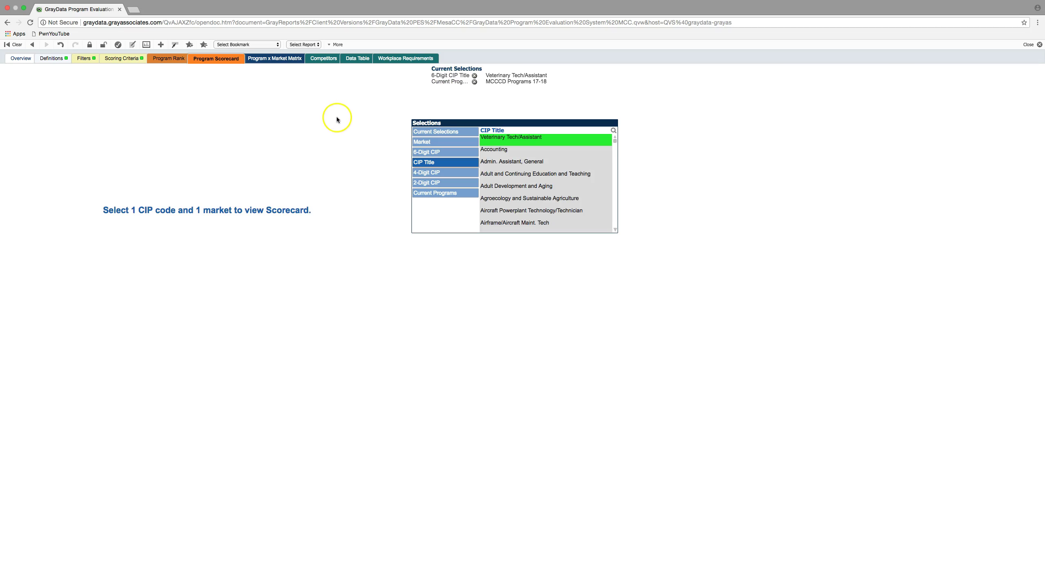
click(434, 144)
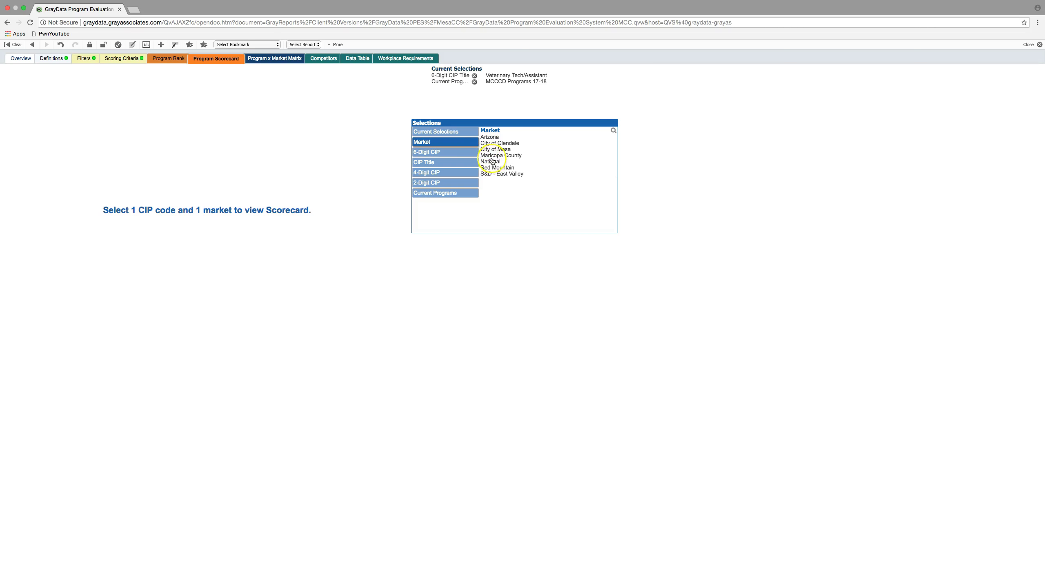
click(492, 156)
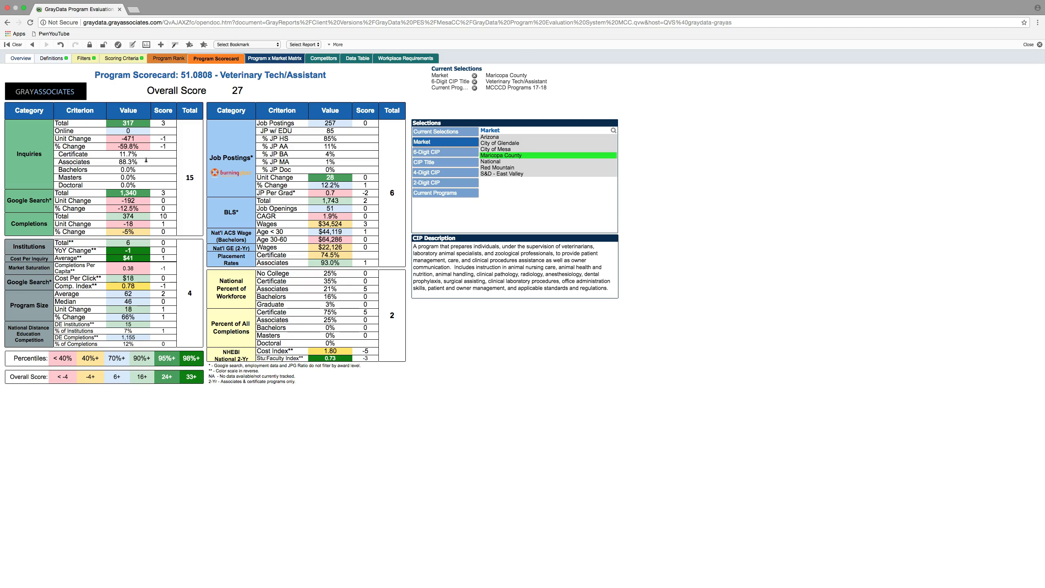
click(143, 140)
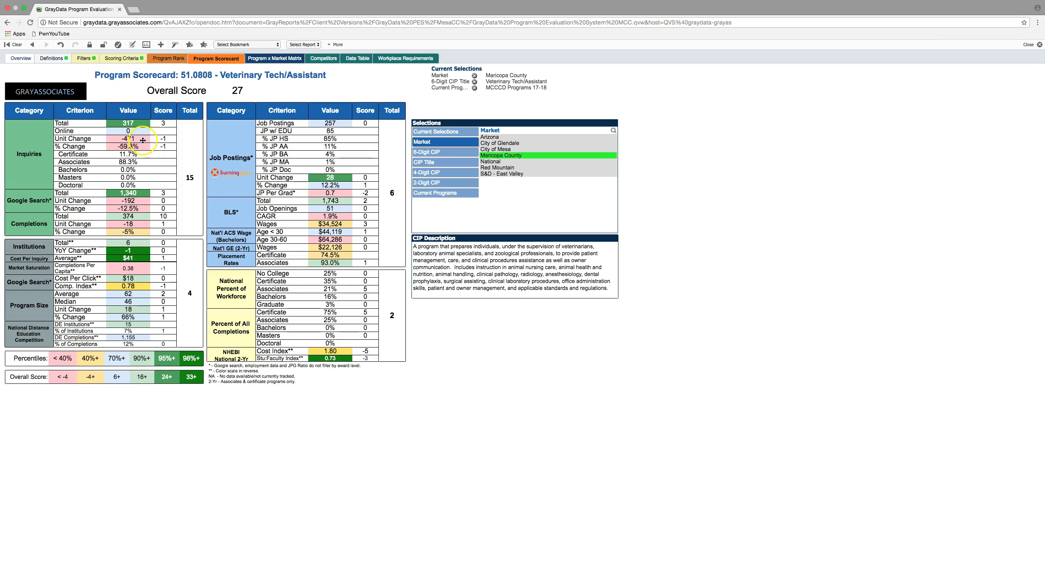